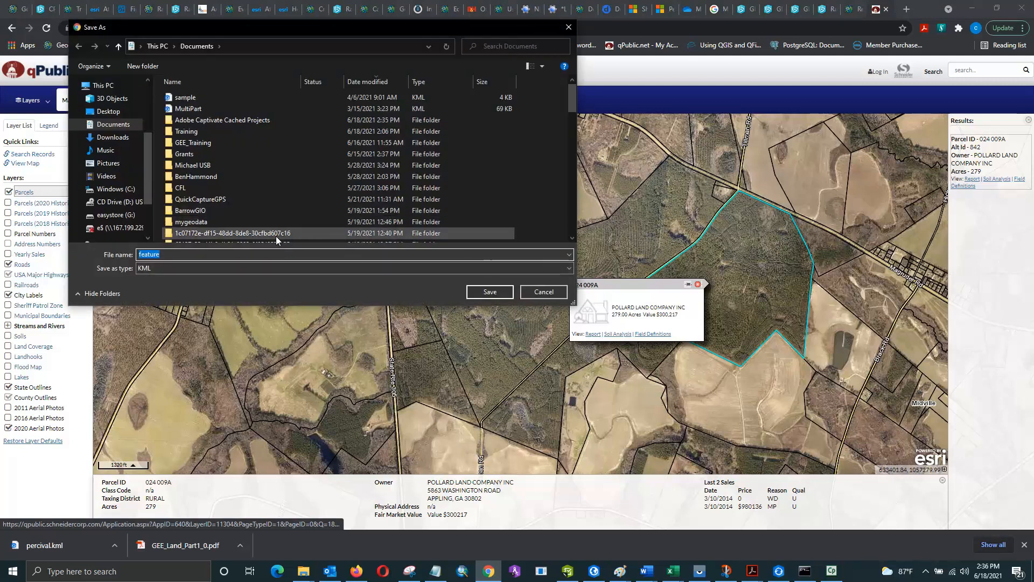
Step: Save the exported parcel KML as Pollard in the Training folder under Documents
type("Pollard")
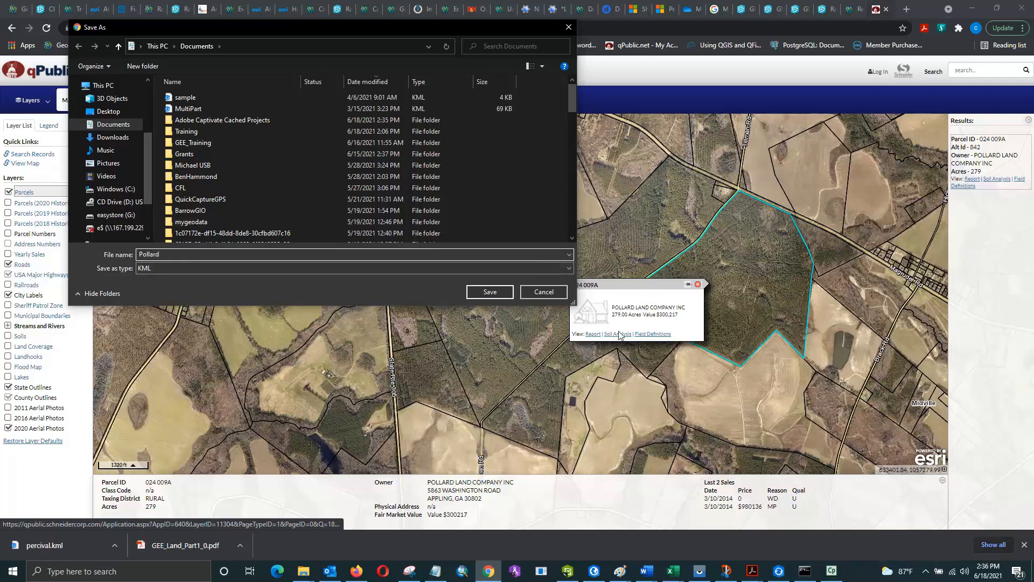
double_click(189, 132)
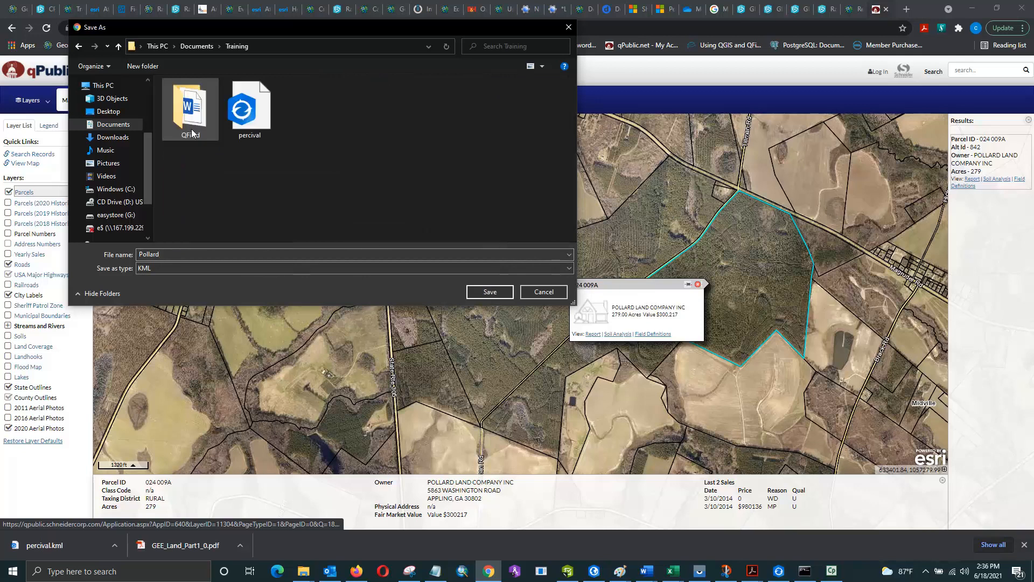
left_click(490, 292)
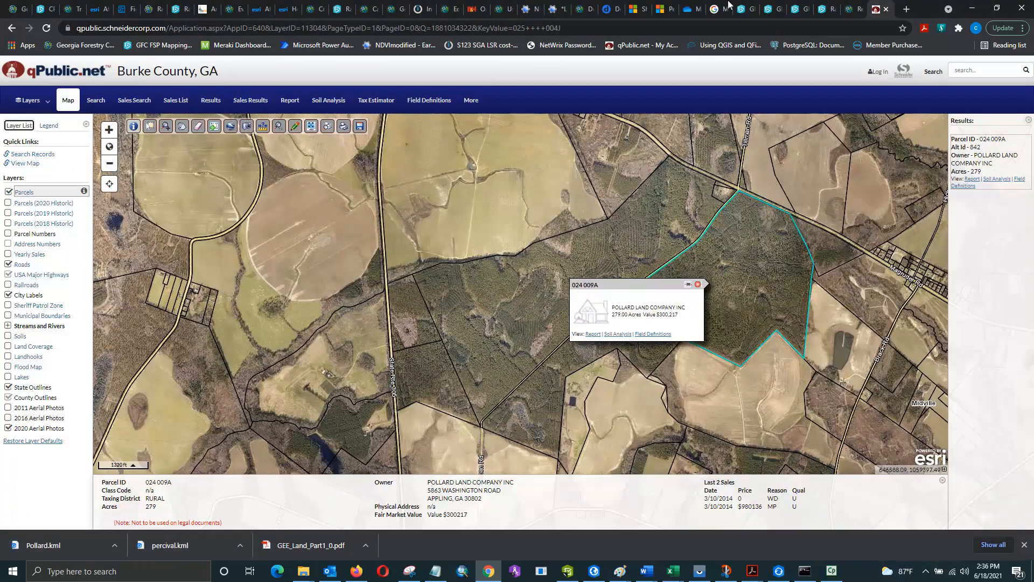
Step: Switch to the GFC Existing Fire Perimeter KML Upload app, dismiss the notice, and load the Pollard KML from the Training folder
left_click(775, 12)
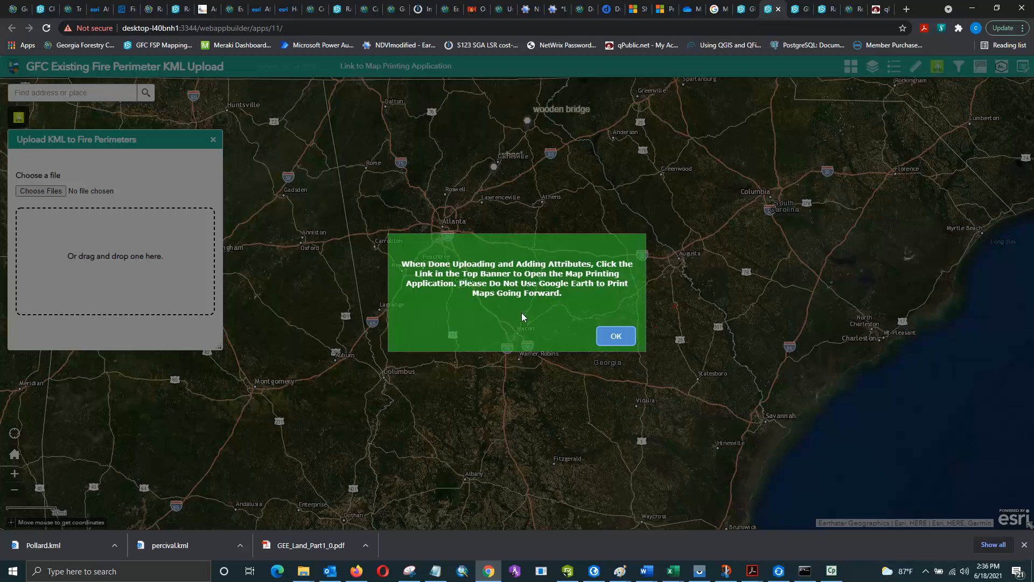
left_click(613, 337)
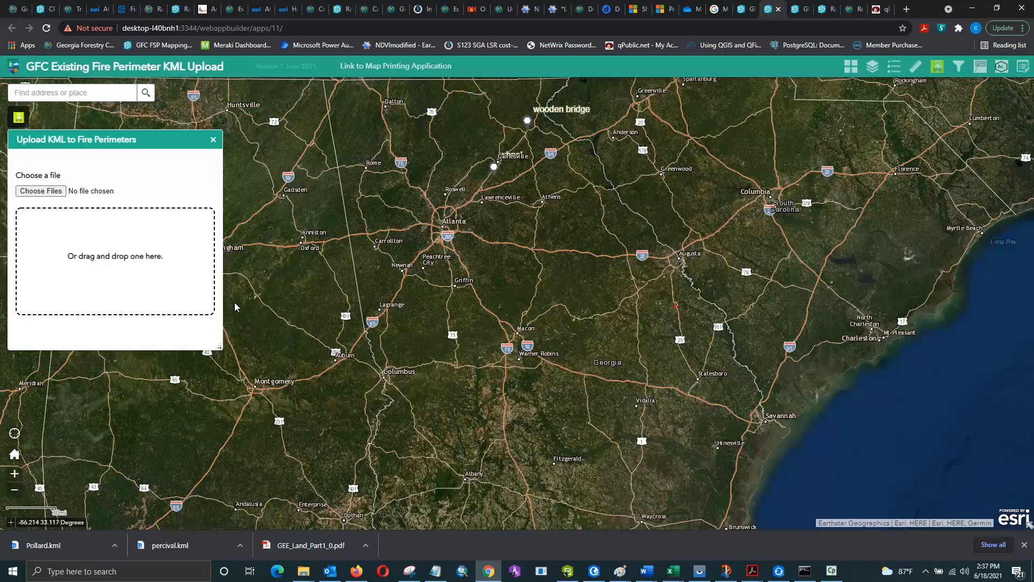
left_click(41, 191)
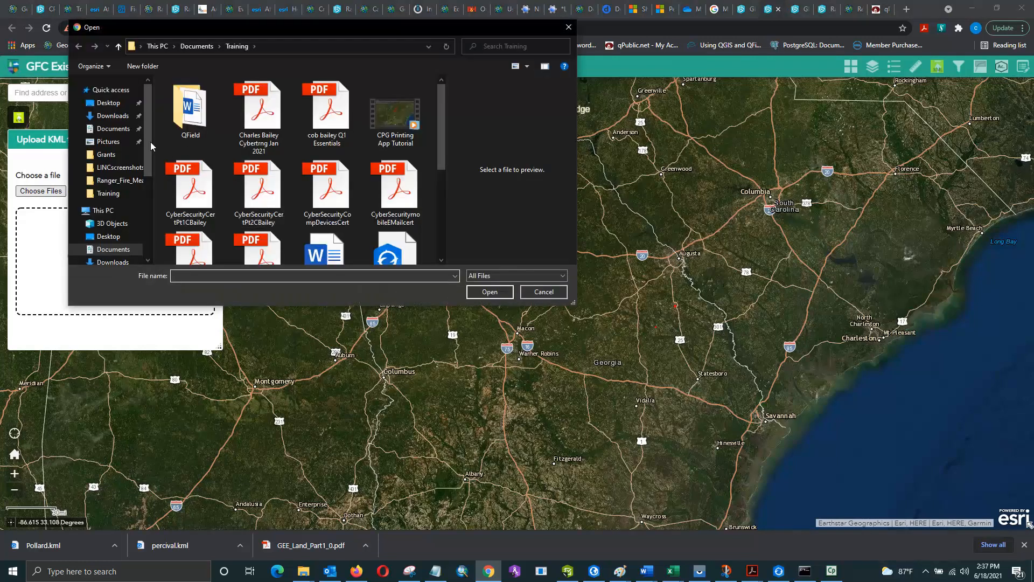
left_click(119, 129)
scroll(200, 161, "down", 1)
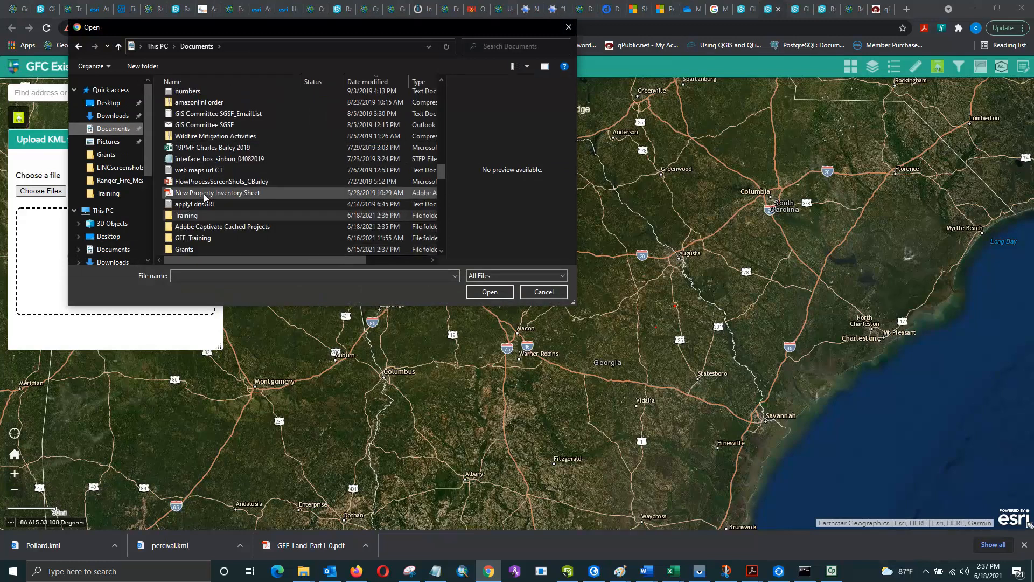
double_click(194, 216)
scroll(308, 205, "down", 2)
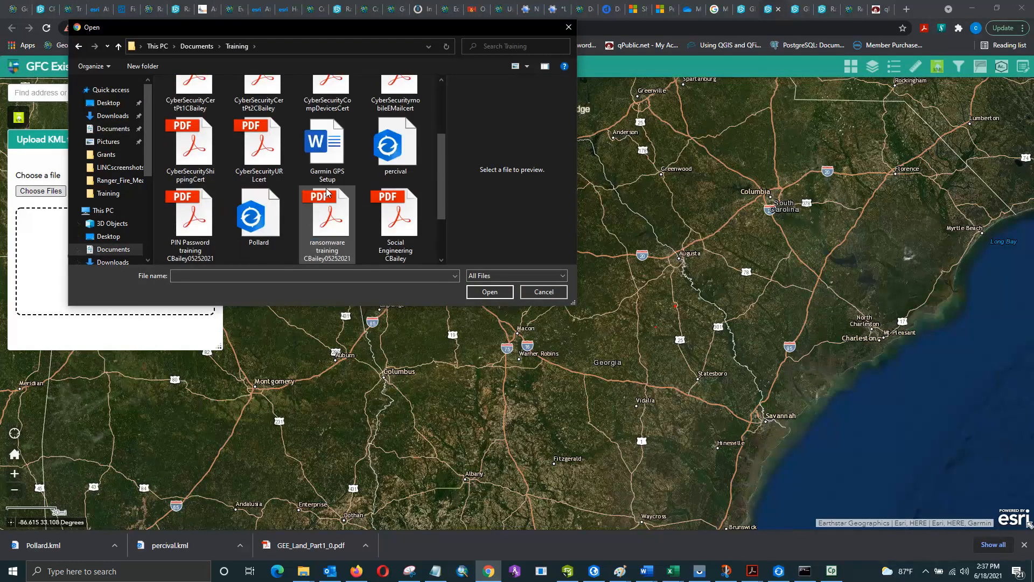
left_click(252, 222)
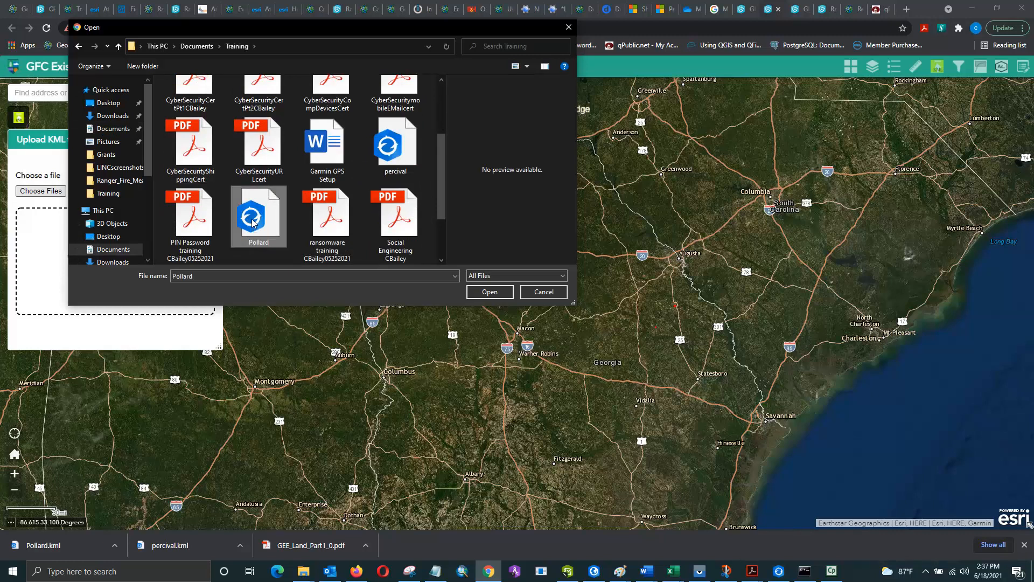
left_click(489, 292)
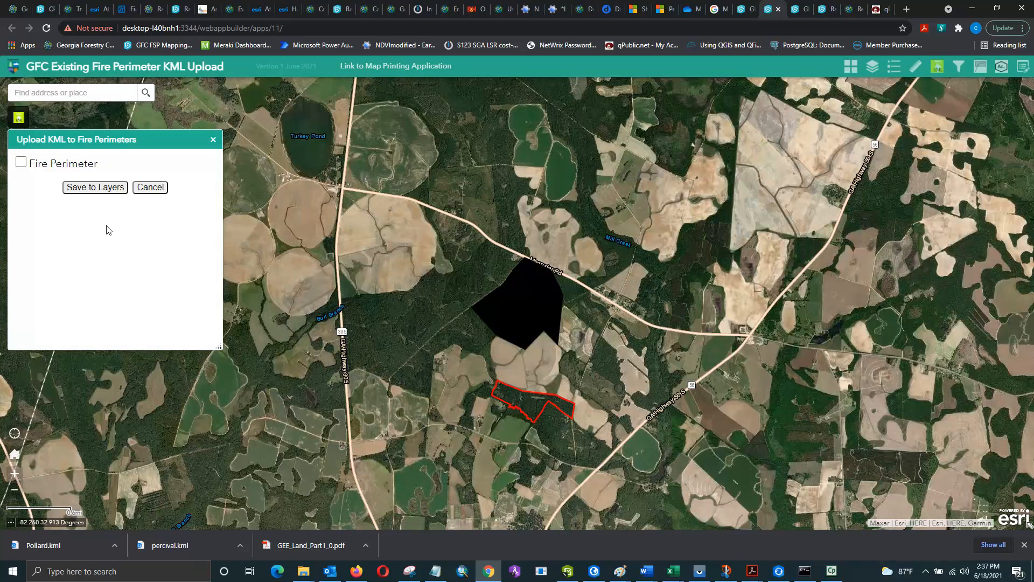
Step: Save the uploaded Pollard feature to the Fire Perimeter layer and close the upload tool
left_click(21, 163)
left_click(107, 189)
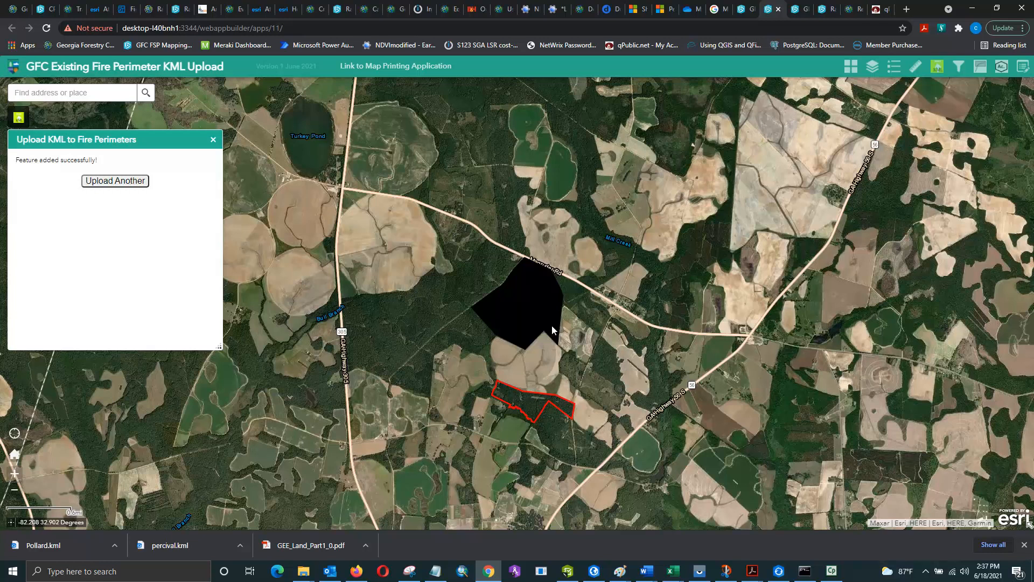
scroll(551, 326, "up", 1)
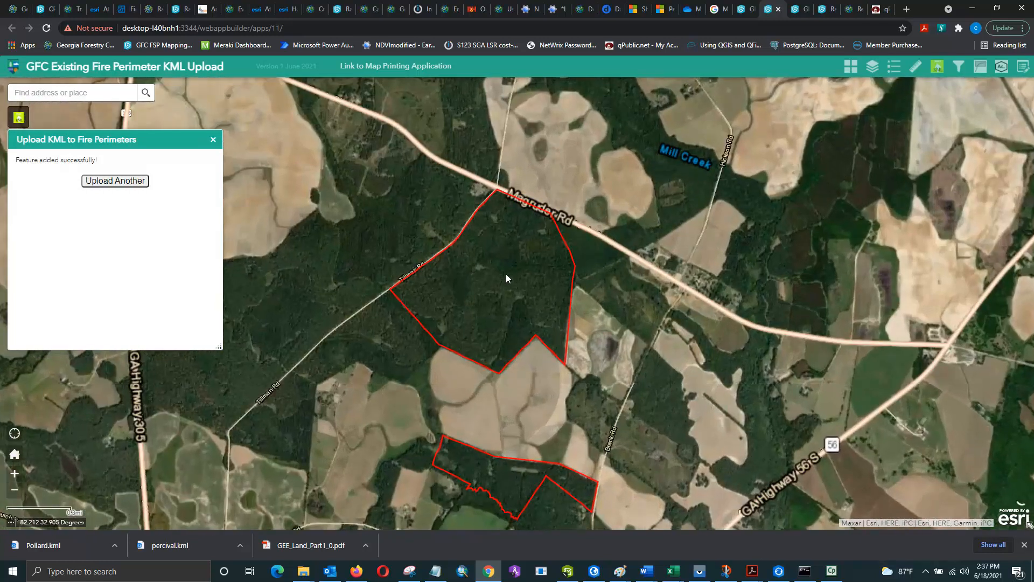
left_click(214, 140)
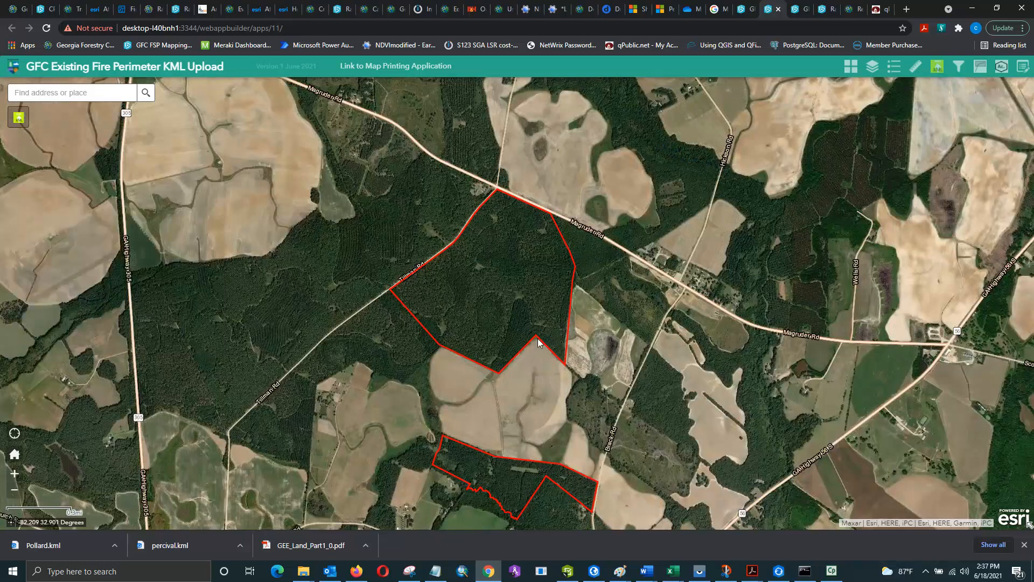
Step: Calculate the acreage and perimeter of the uploaded Pollard polygon with Acres-Perimeter, then dismiss the results
left_click(513, 297)
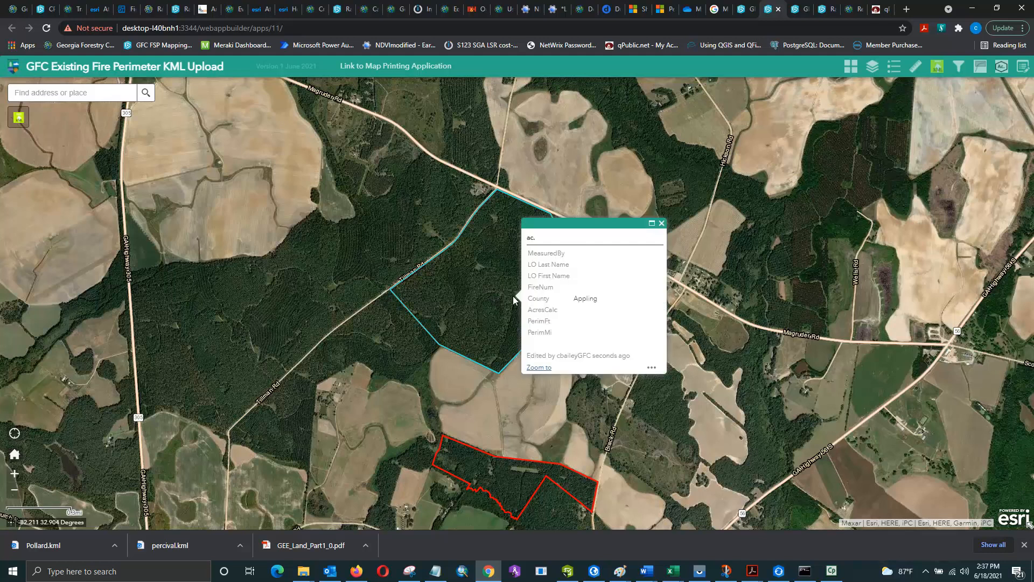
left_click(652, 369)
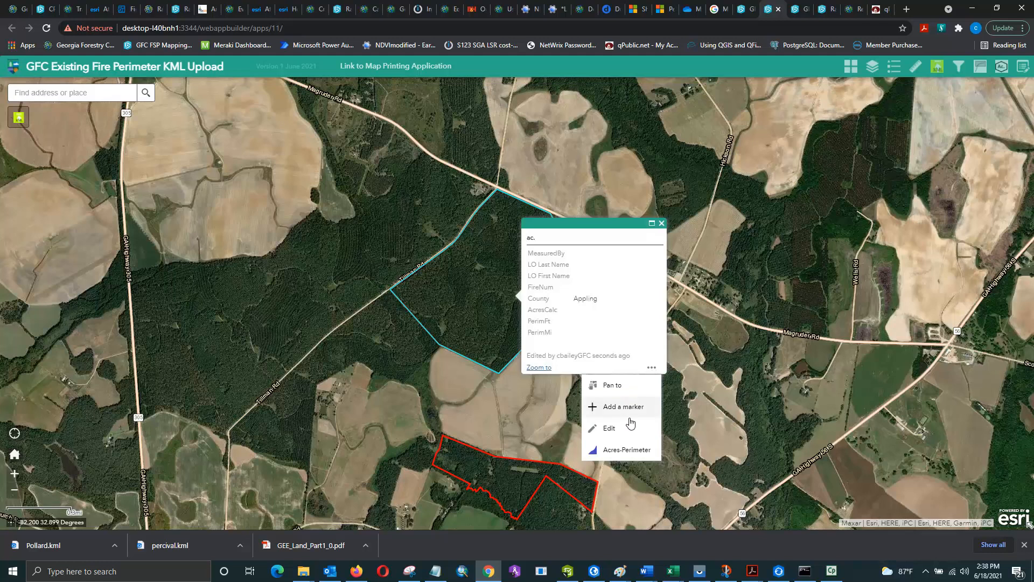
left_click(624, 450)
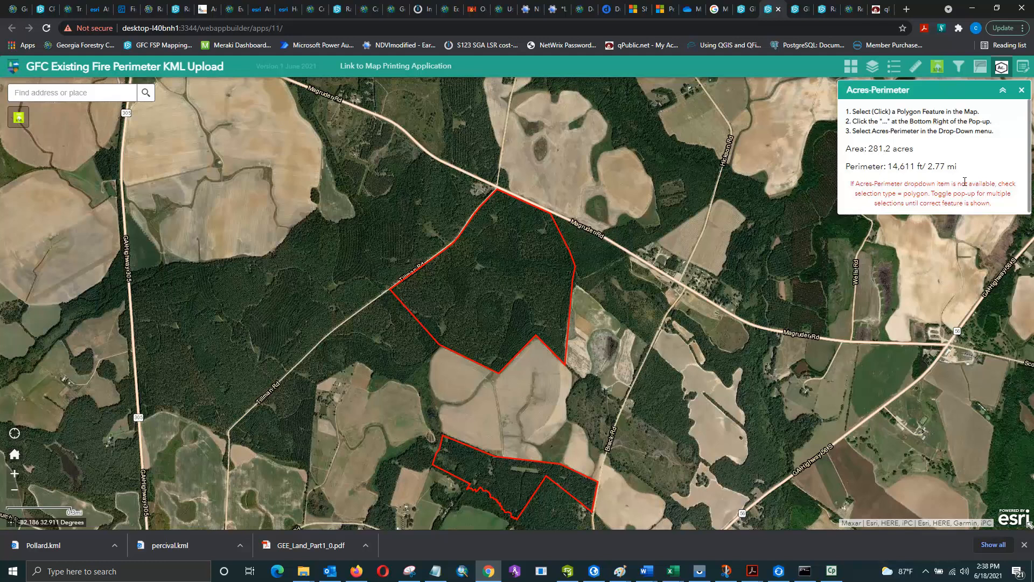
left_click(1022, 90)
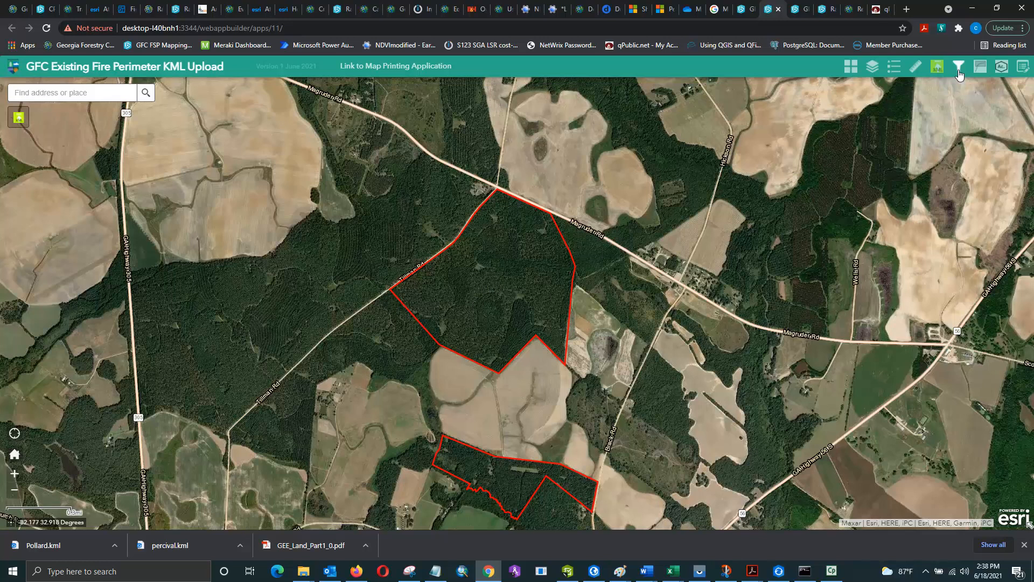
Step: Edit the Pollard polygon's attributes, set its FireNum to 61814, and save the edit
left_click(494, 280)
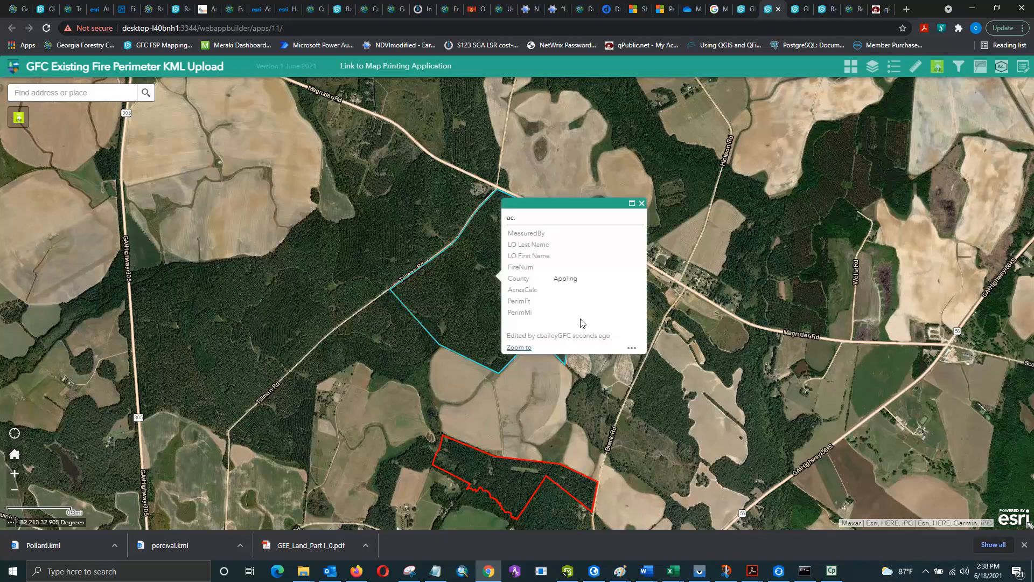
left_click(634, 348)
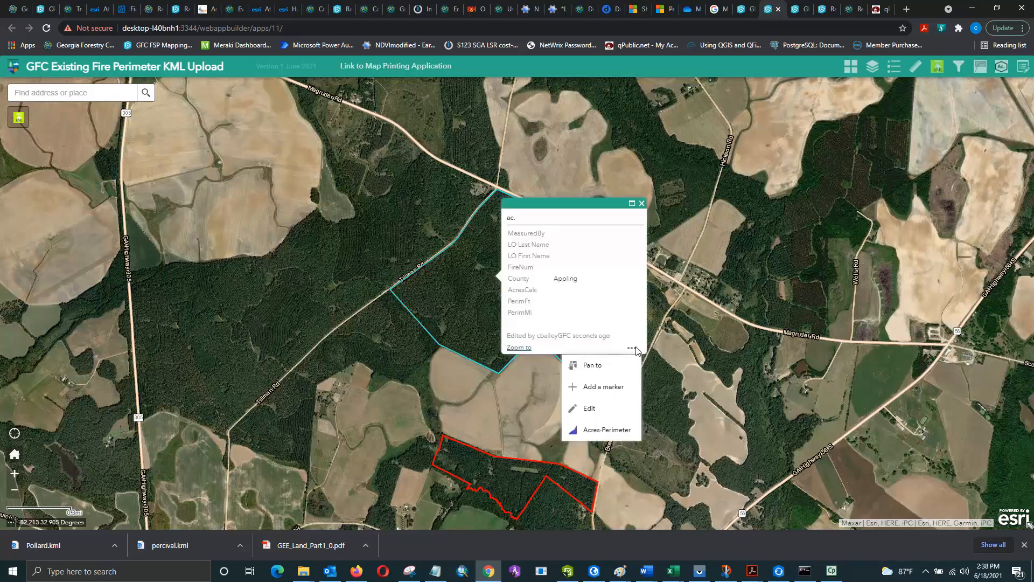
left_click(589, 409)
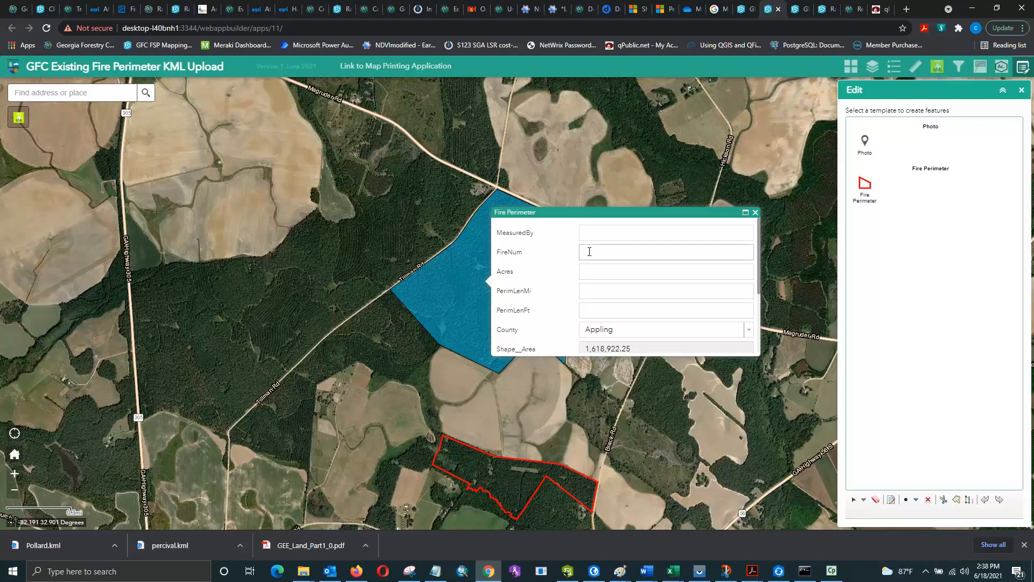
type("618")
left_click(608, 291)
left_click(583, 390)
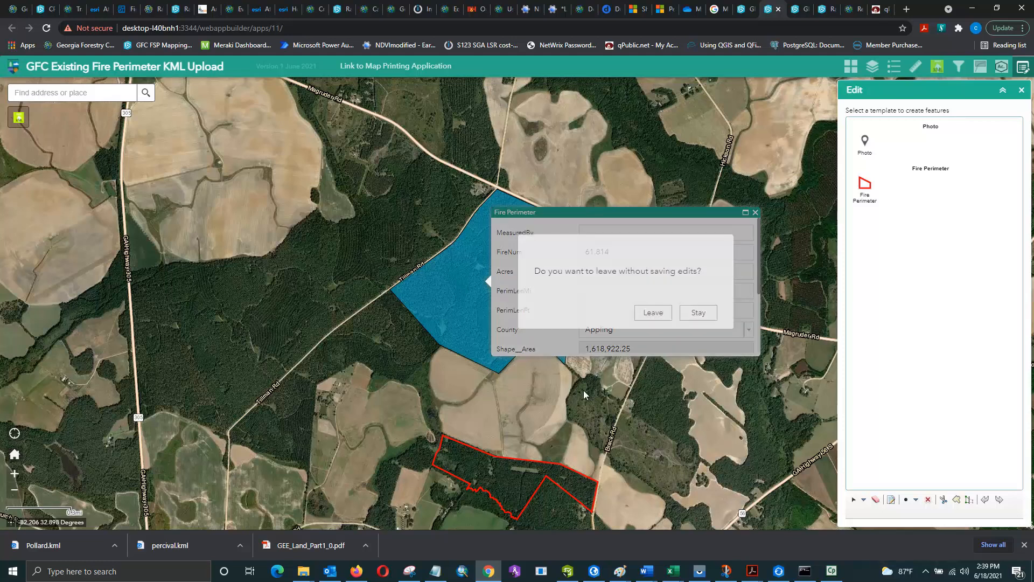
left_click(698, 313)
scroll(525, 279, "down", 3)
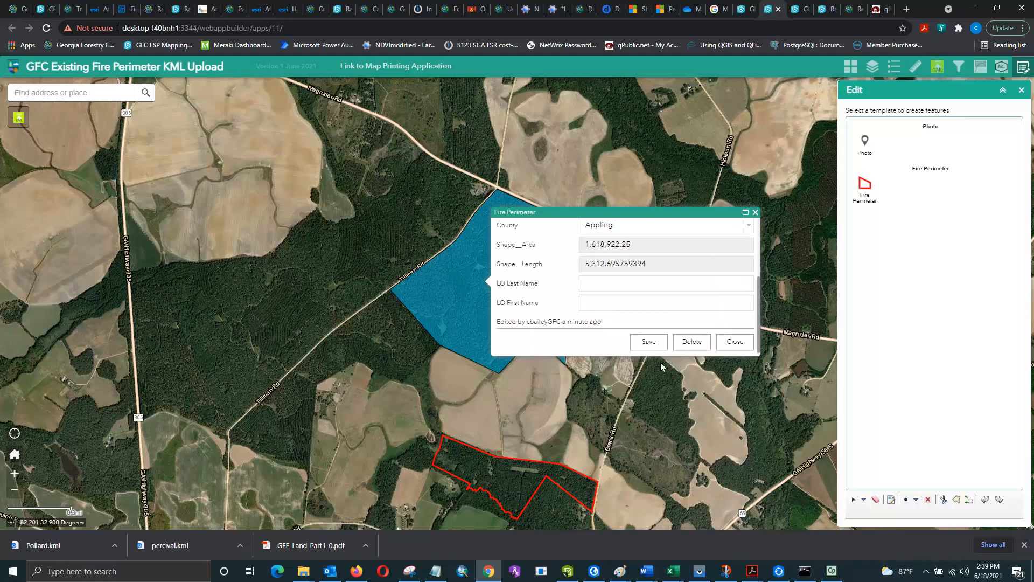
left_click(648, 342)
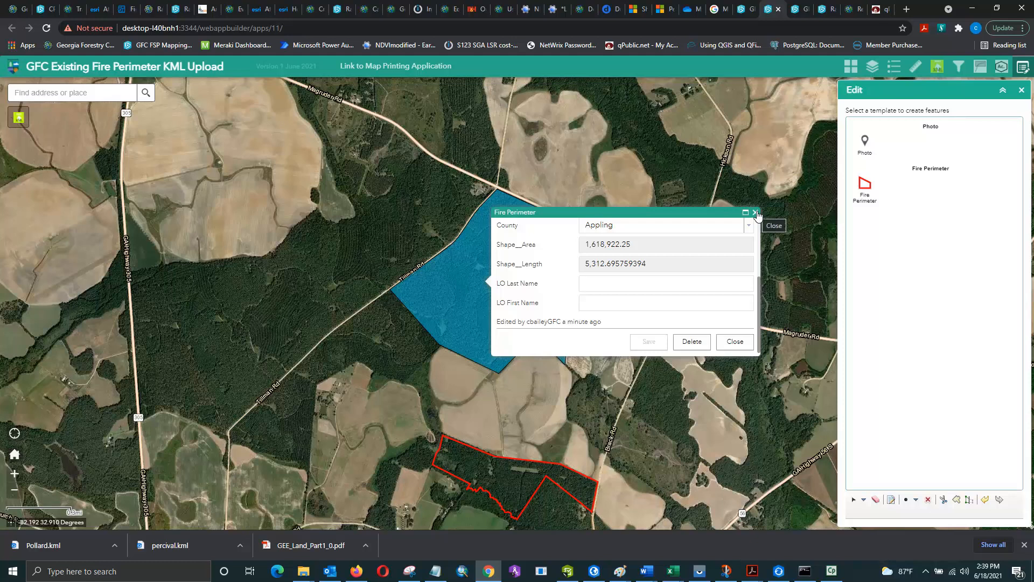
left_click(735, 340)
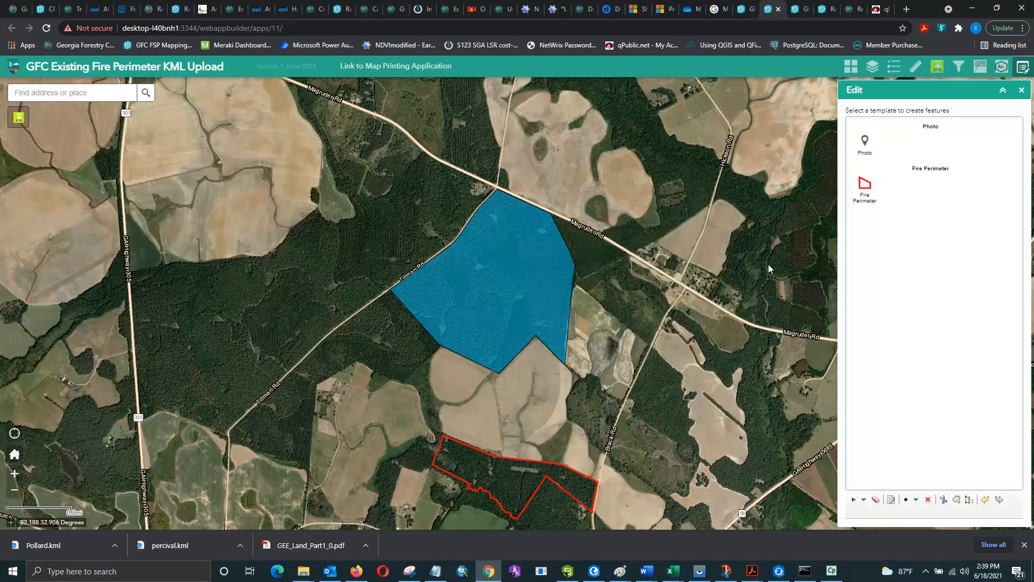
Step: Reopen the Pollard polygon's attributes to check the saved FireNum, then exit the Edit tool
left_click(507, 284)
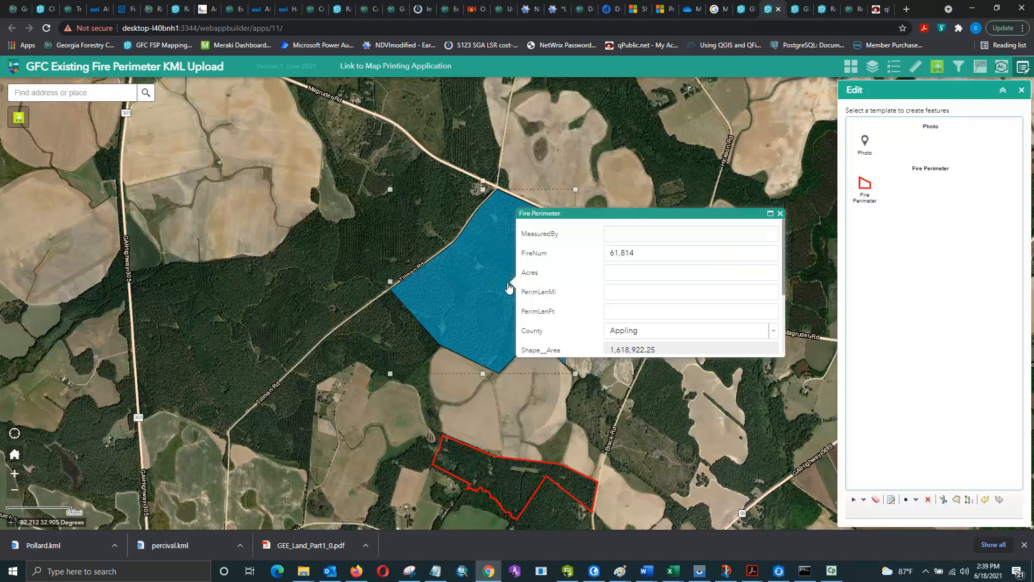
left_click(779, 214)
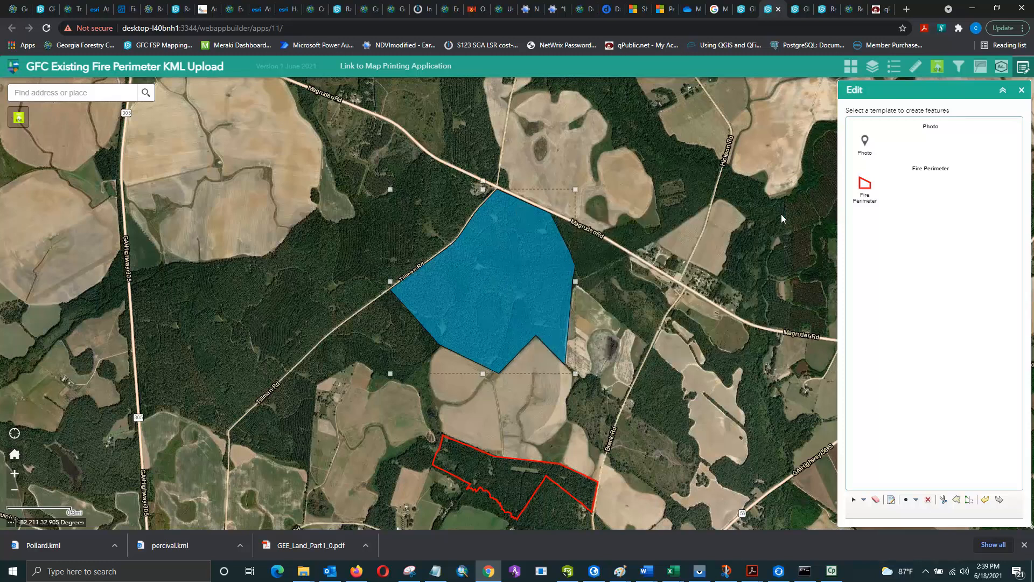
left_click(1021, 90)
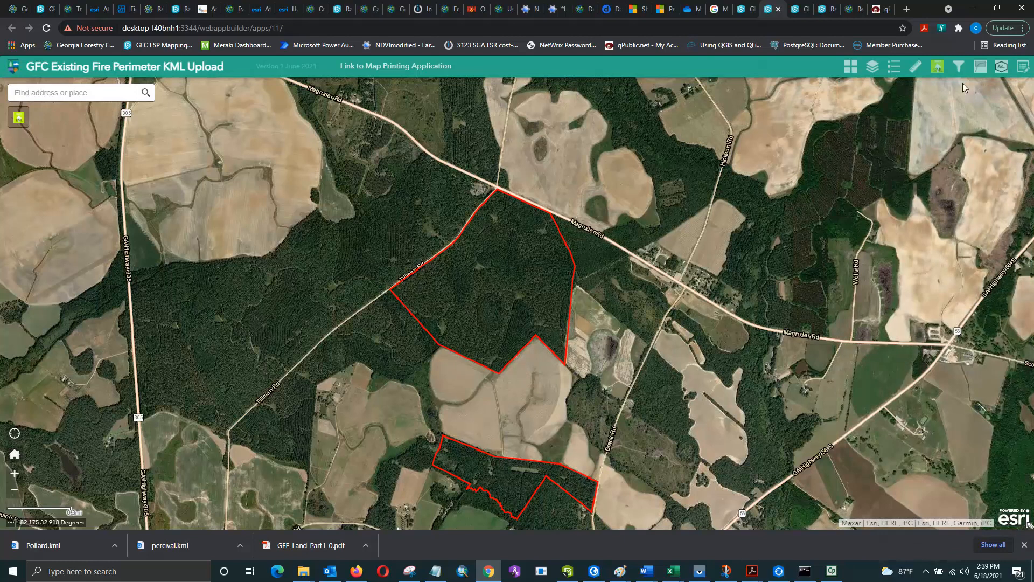
Step: Filter the Fire Perimeter layer to FireNum 61814
left_click(958, 67)
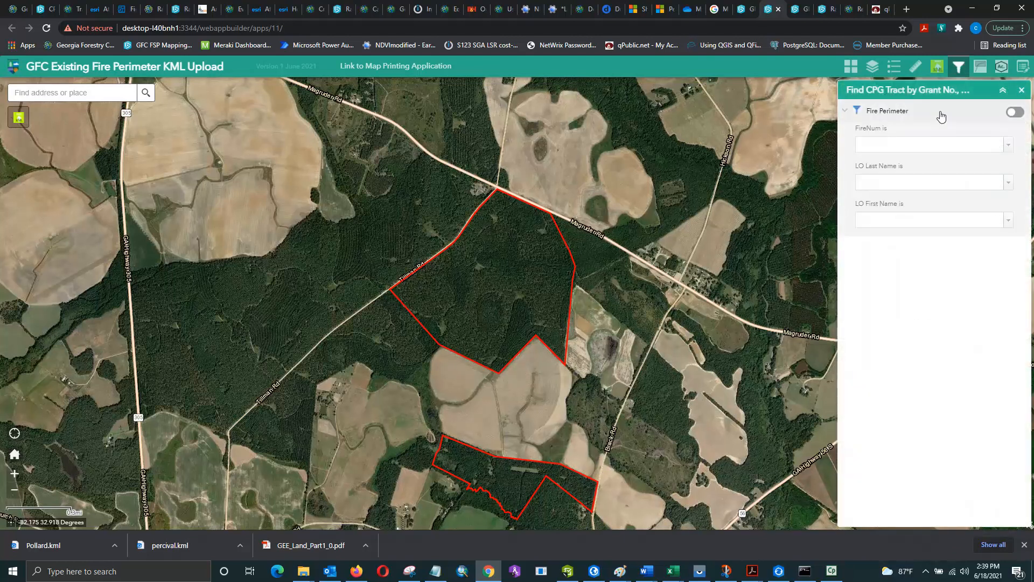
left_click(1008, 145)
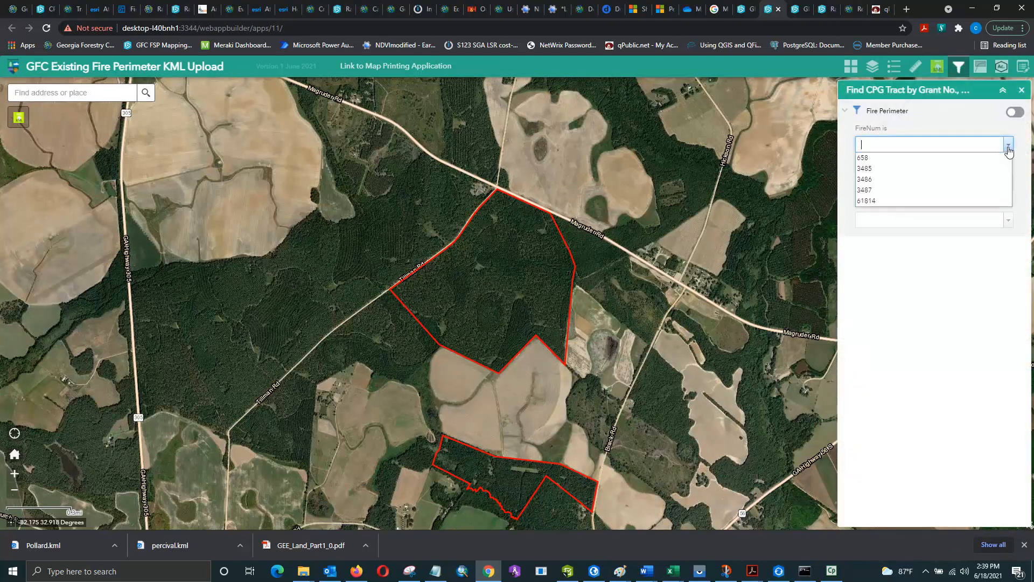
left_click(871, 201)
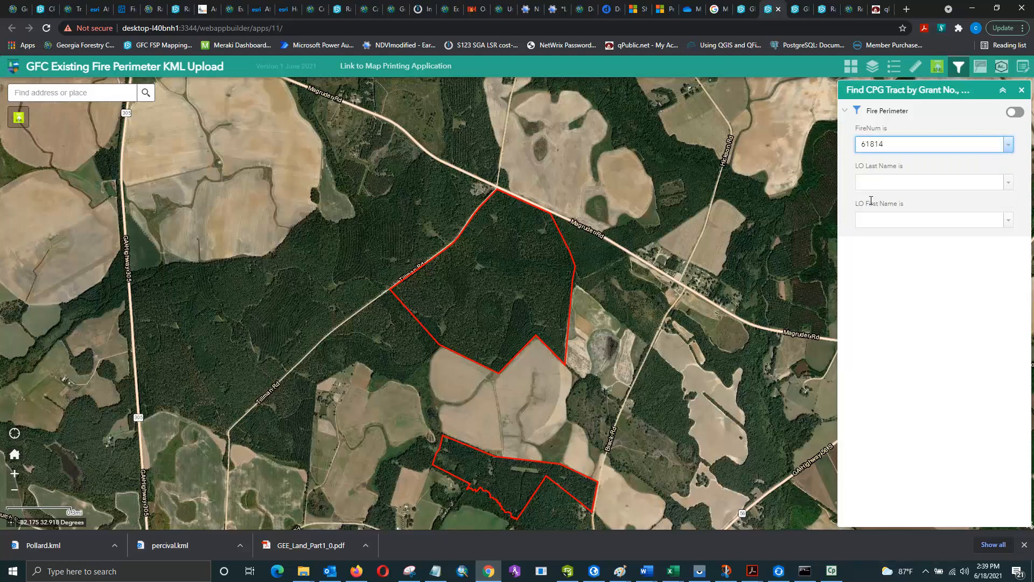
left_click(1016, 117)
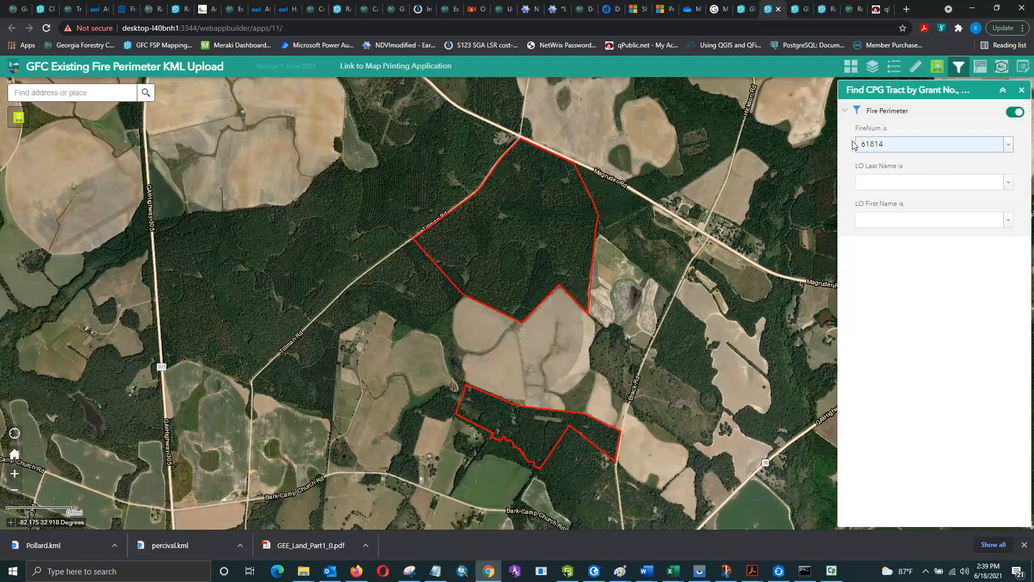
Step: Turn the Fire Perimeter filter off, close the filter tool, and reapply the filter for FireNum 61814
left_click(1016, 112)
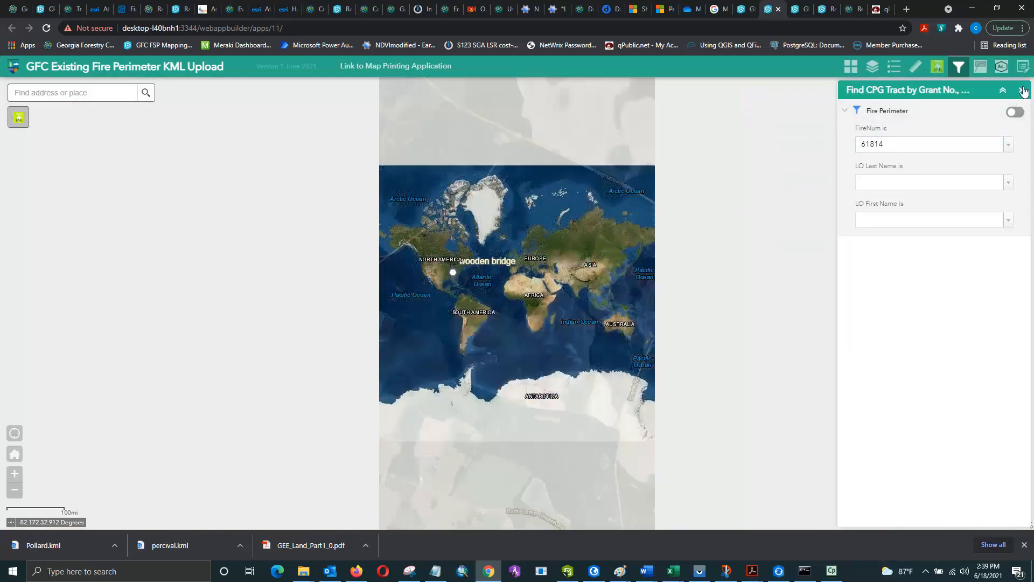
left_click(1021, 90)
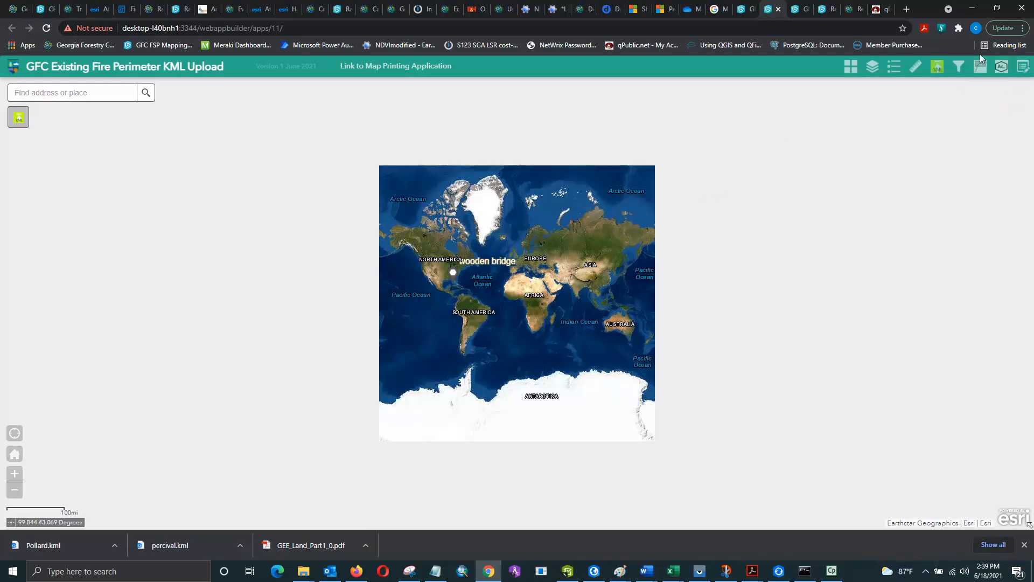
left_click(958, 67)
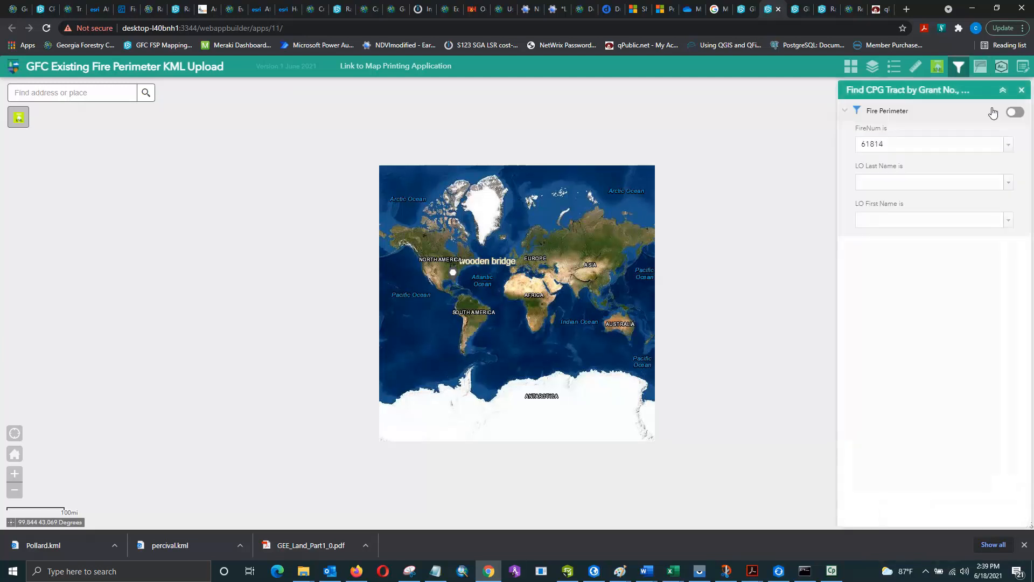
left_click(1015, 112)
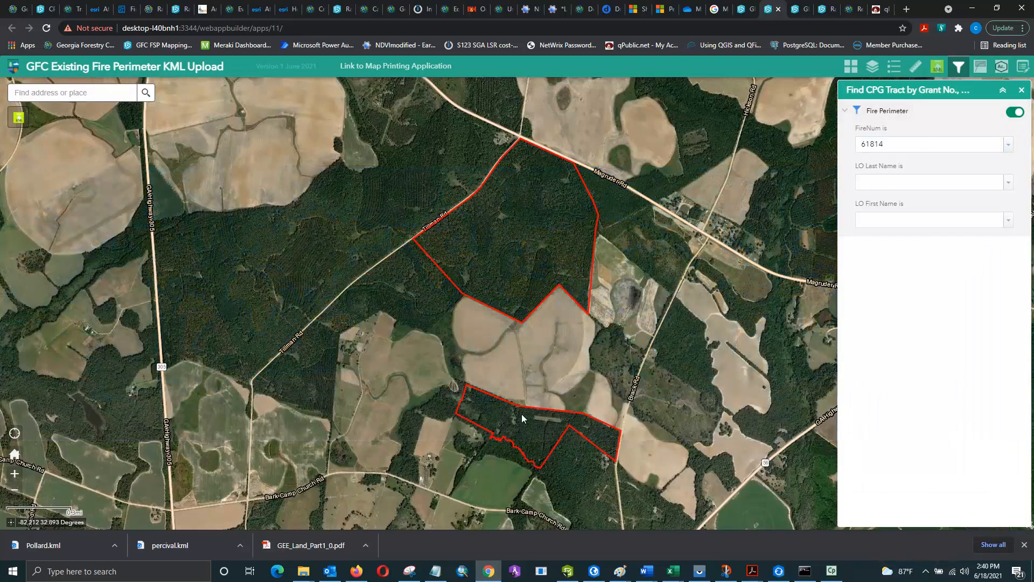
Step: Check the attribute pop-ups of the southern and northern polygons that carry FireNum 61814
left_click(523, 439)
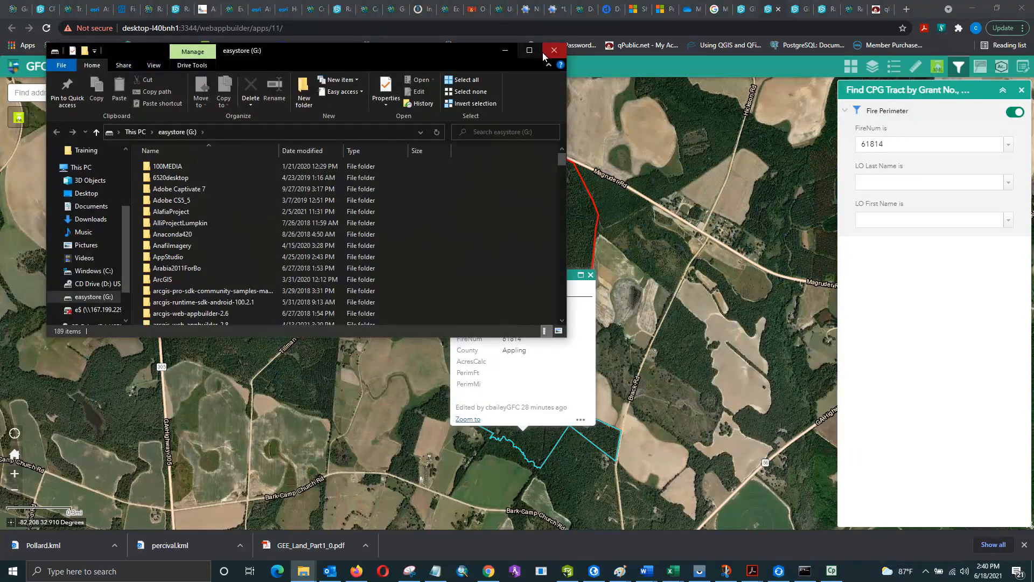
left_click(511, 54)
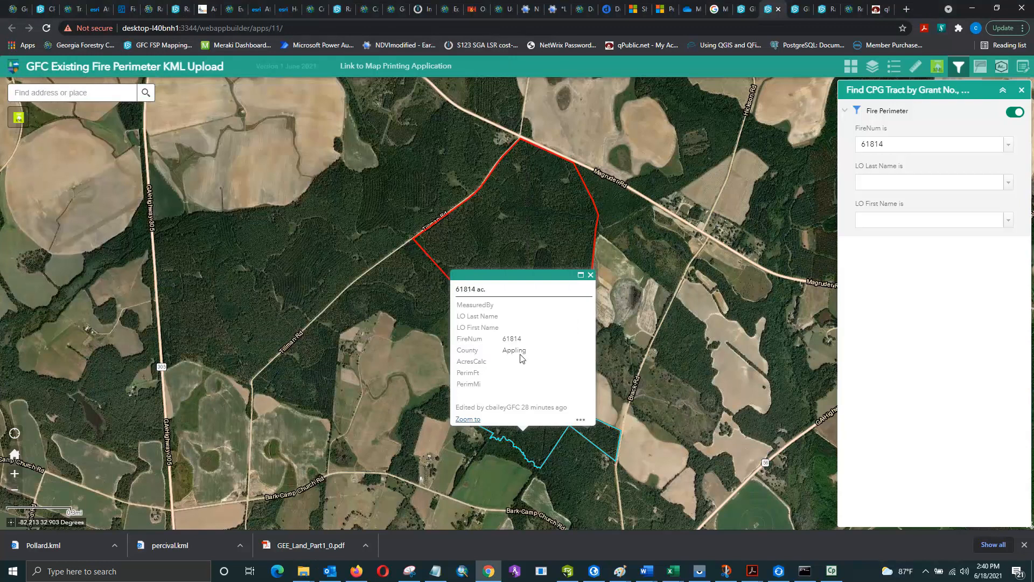
left_click(517, 229)
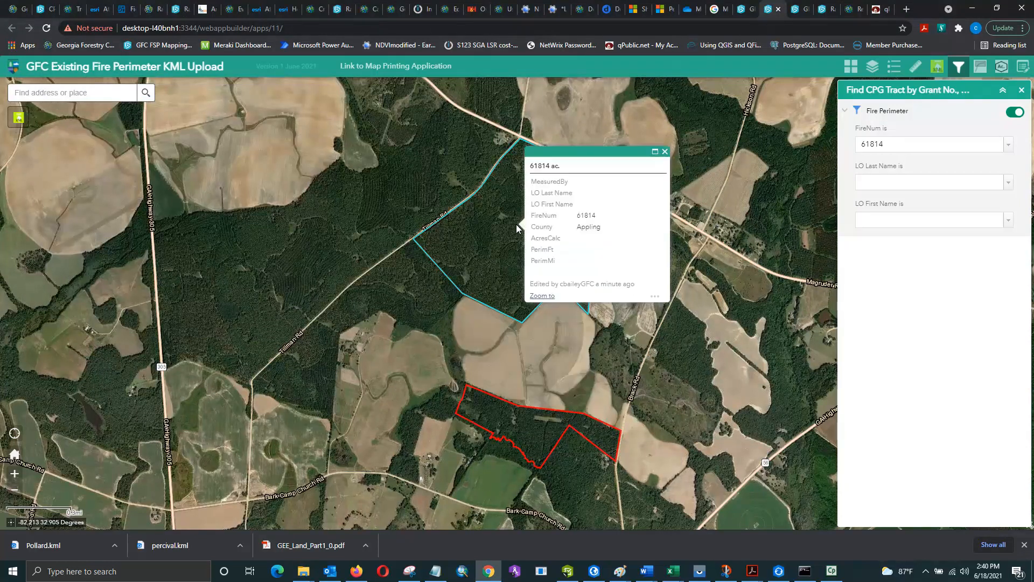
Step: Edit the northern Pollard polygon's attributes, set its FireNum to 6181440, and save the edit
left_click(656, 298)
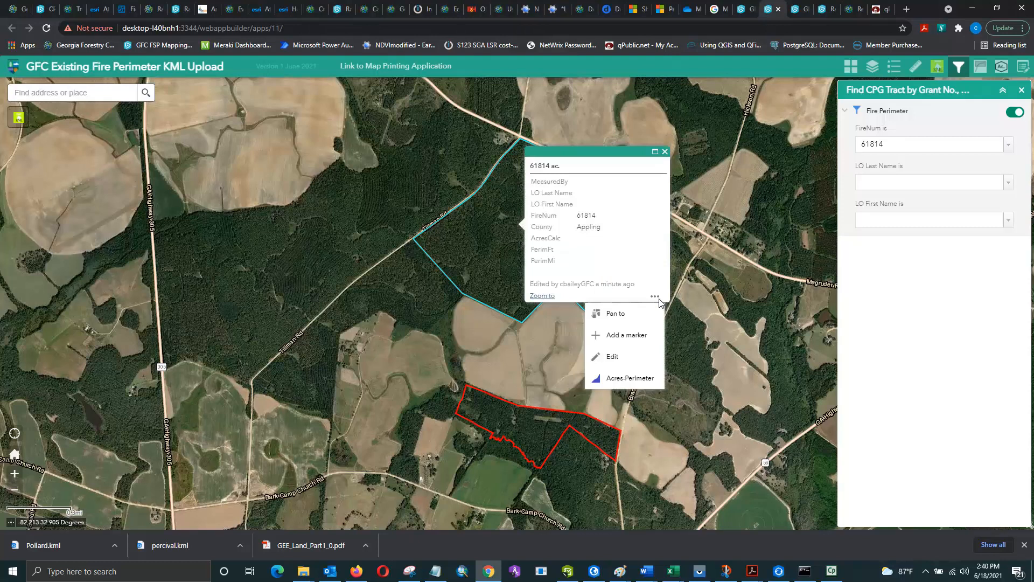
left_click(617, 358)
left_click(636, 202)
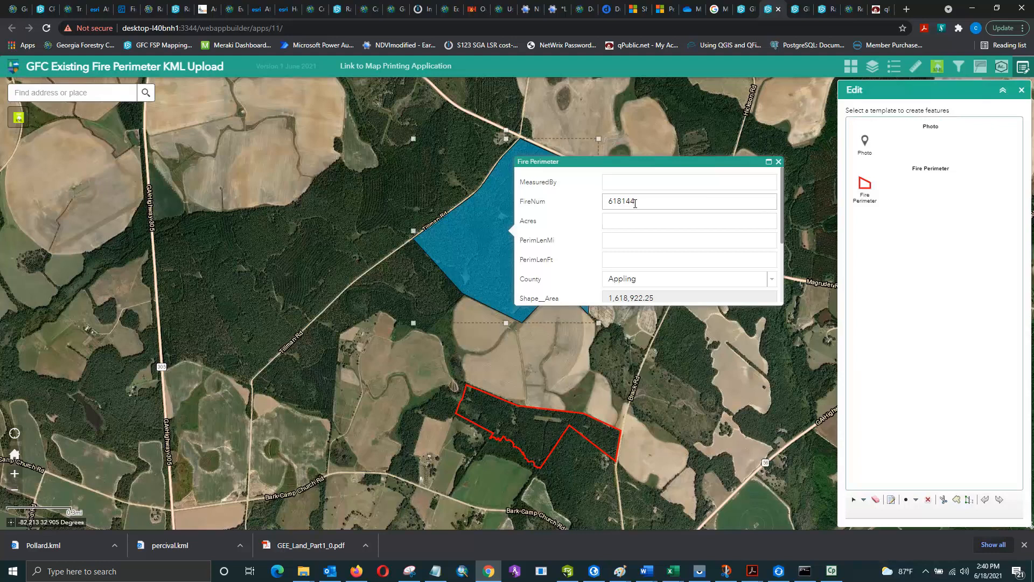
scroll(630, 226, "down", 2)
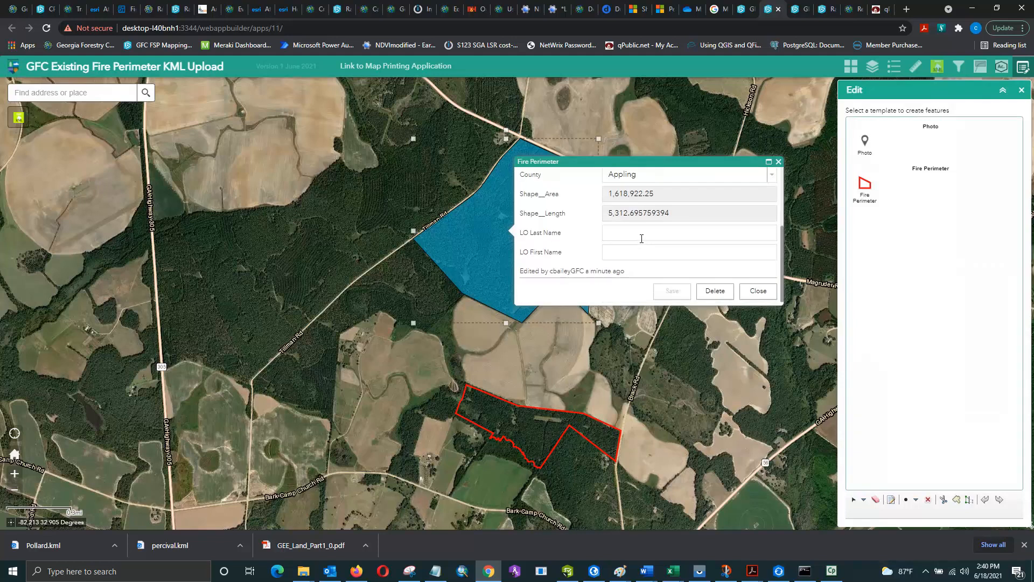
left_click(606, 254)
left_click(666, 294)
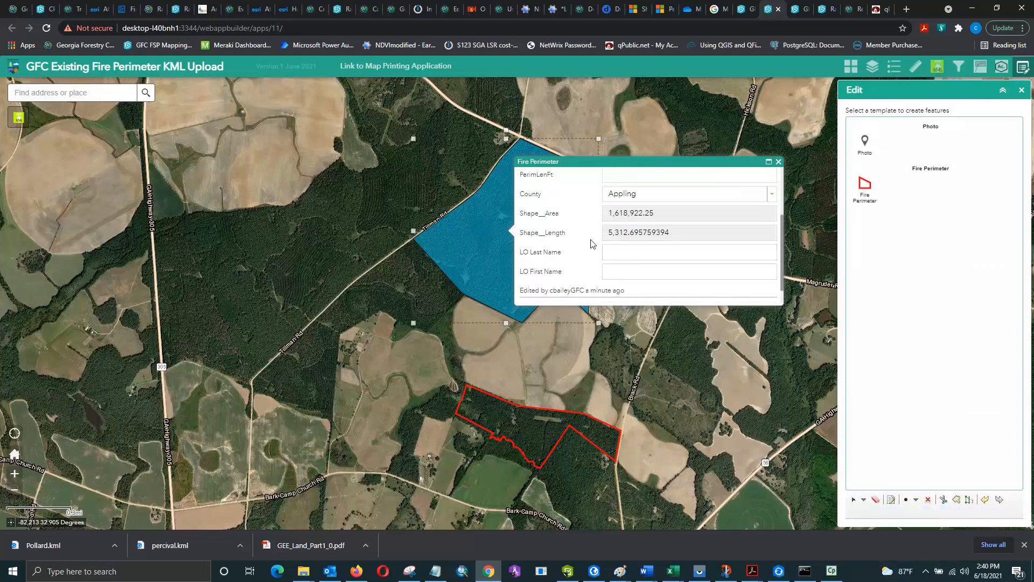
left_click(777, 162)
left_click(667, 260)
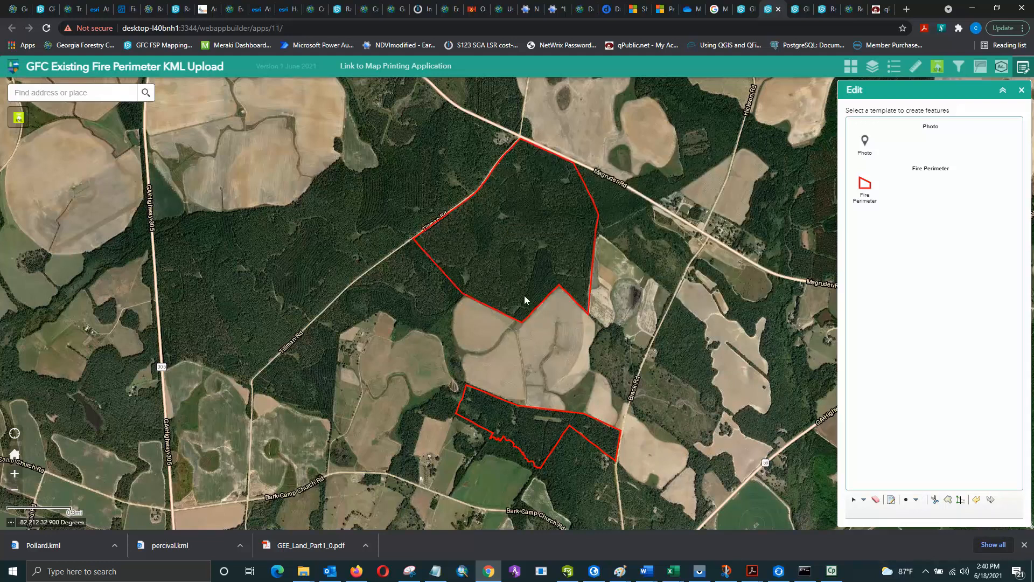
Step: Reopen the Pollard polygon's attributes to check its new FireNum, then exit the Edit tool
left_click(532, 214)
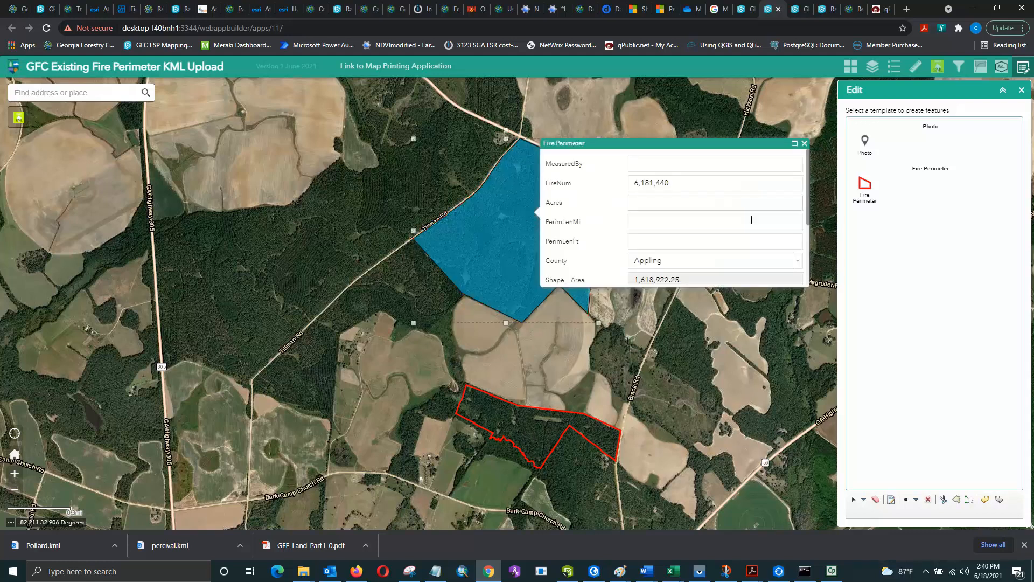
left_click(804, 143)
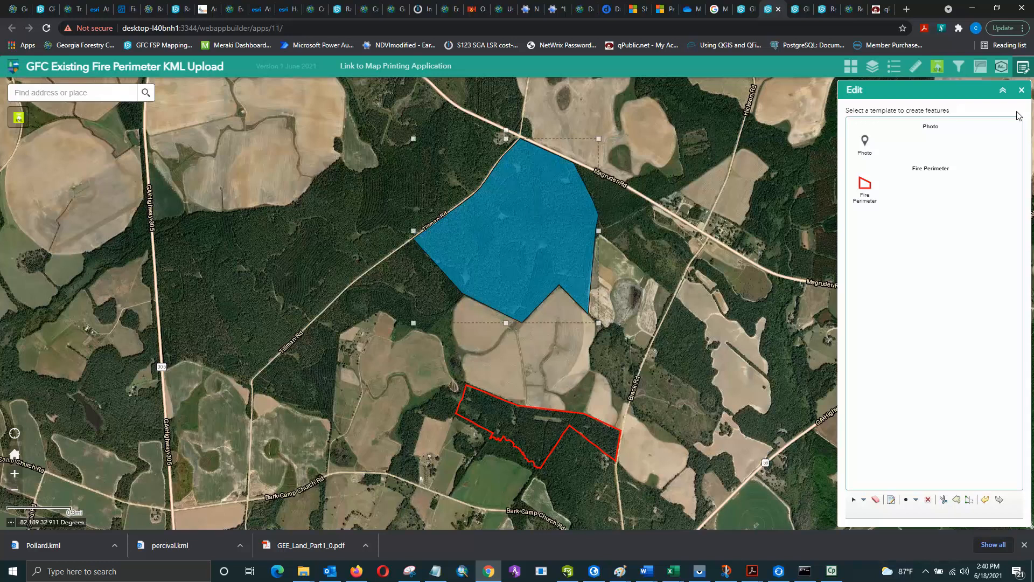
left_click(1021, 90)
Step: Filter the Fire Perimeter layer to FireNum 6181440
left_click(958, 67)
left_click(951, 144)
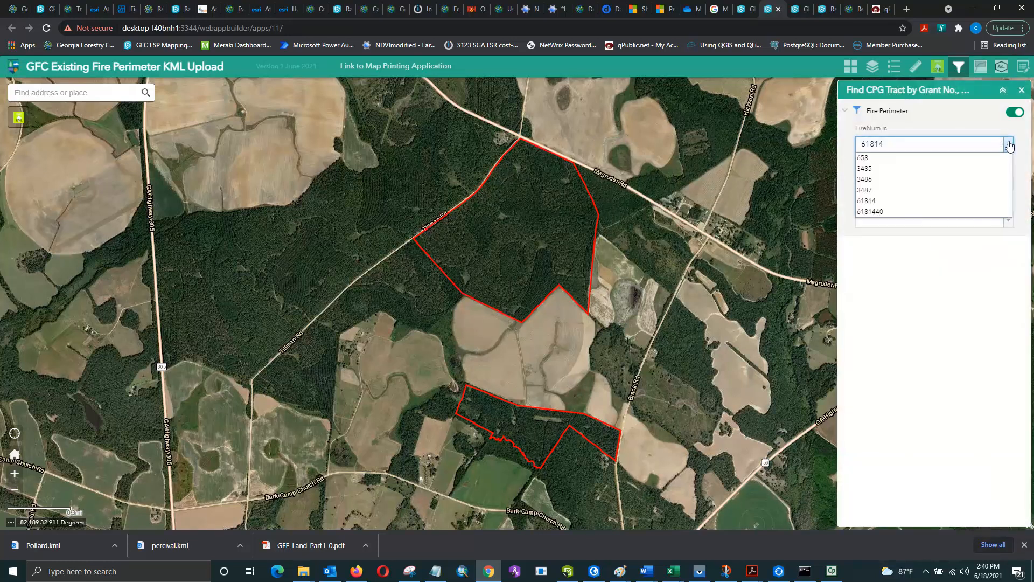
left_click(892, 212)
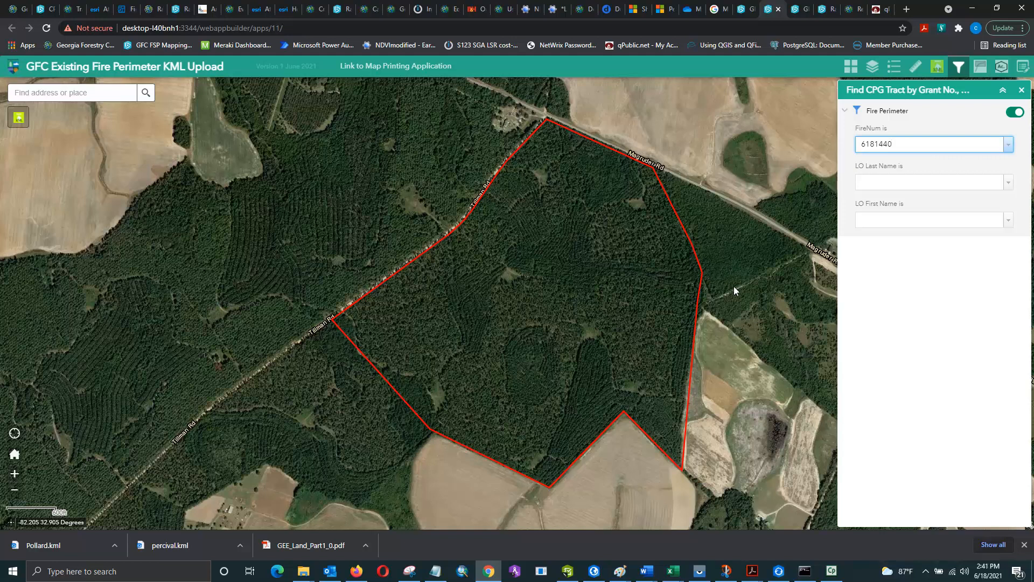
Step: Turn the Fire Perimeter filter off and back on, then close the filter tool
left_click(1016, 113)
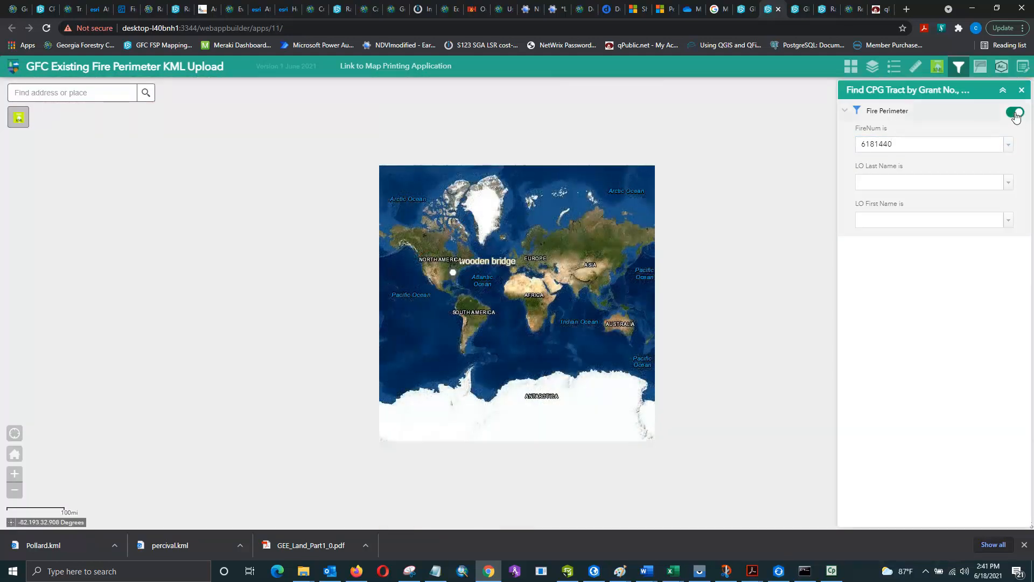
left_click(1015, 112)
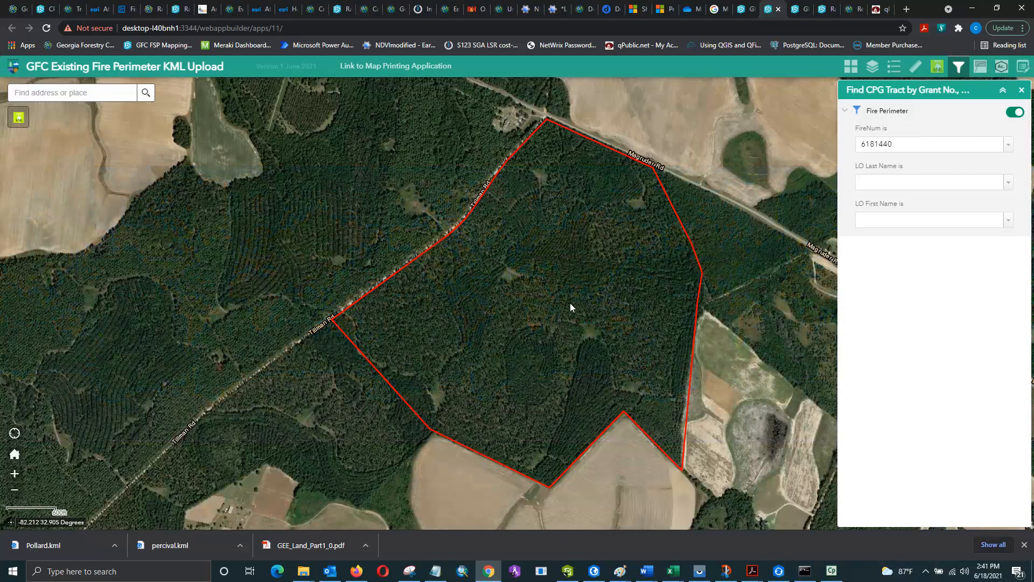
left_click(1021, 90)
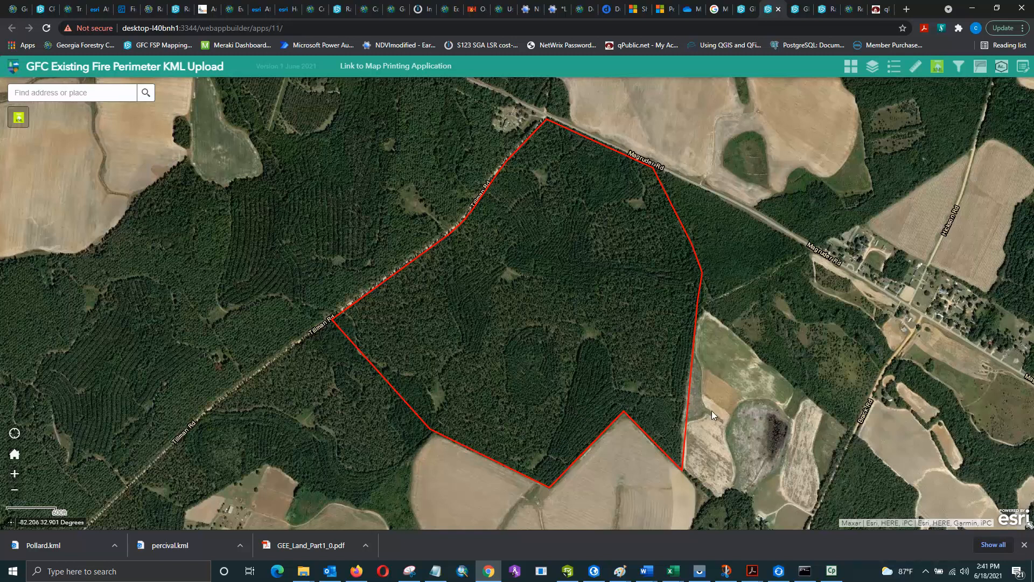
Step: Cut the Pollard polygon with a line from its southern edge, looping around the southern tree stand and crossing out past the eastern edge
left_click(1024, 66)
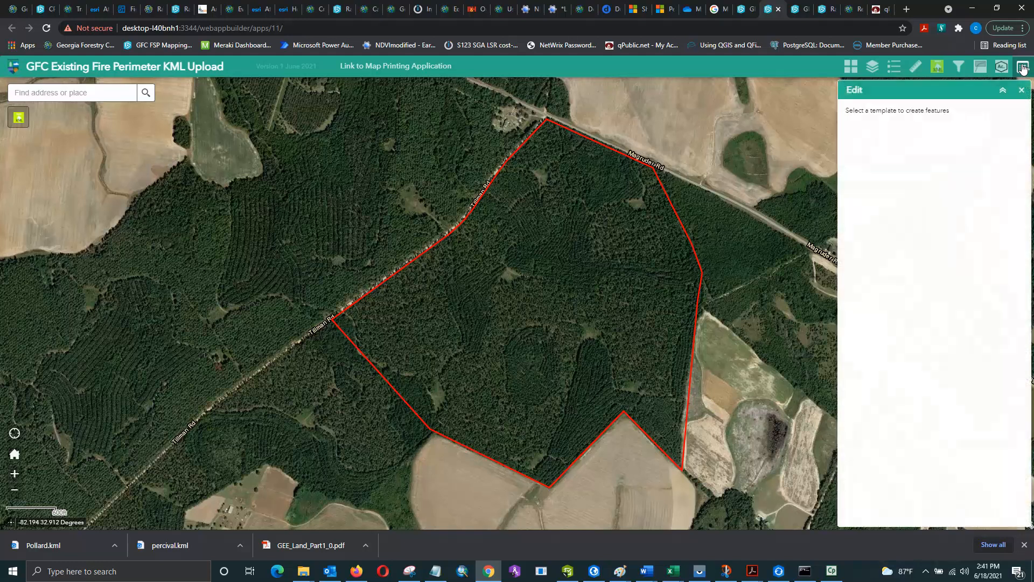
left_click(490, 315)
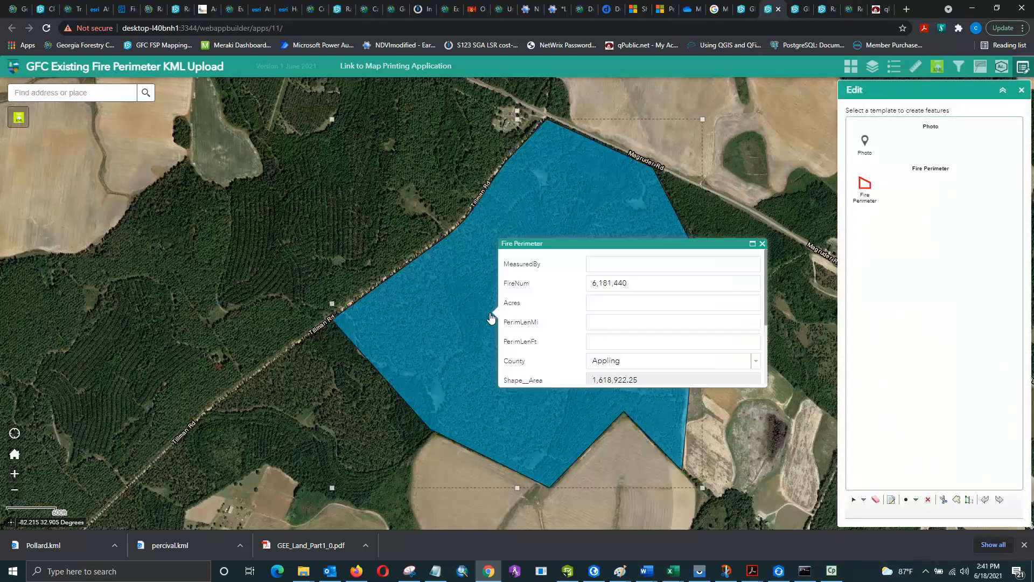
left_click(762, 243)
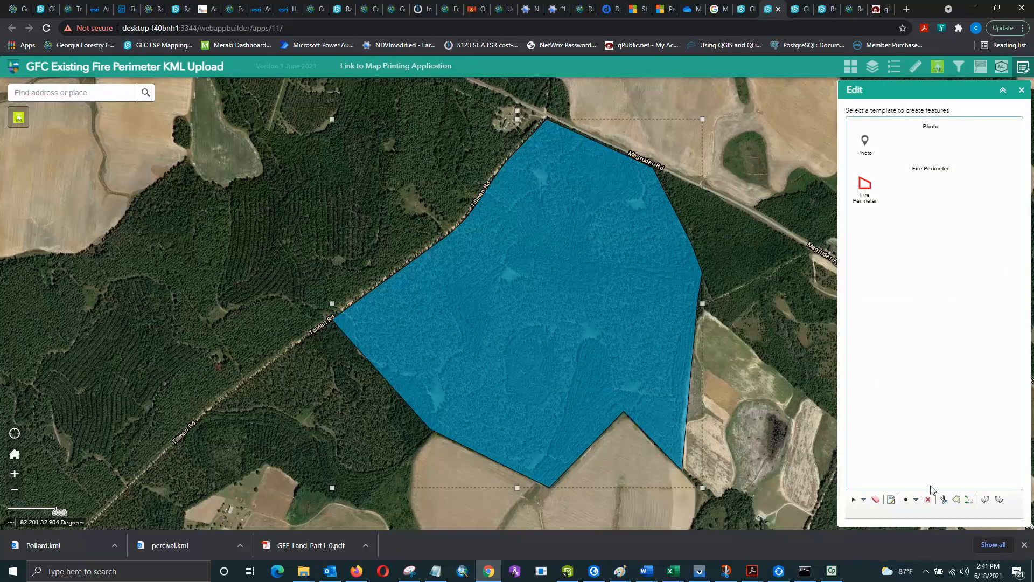
left_click(944, 500)
left_click(945, 501)
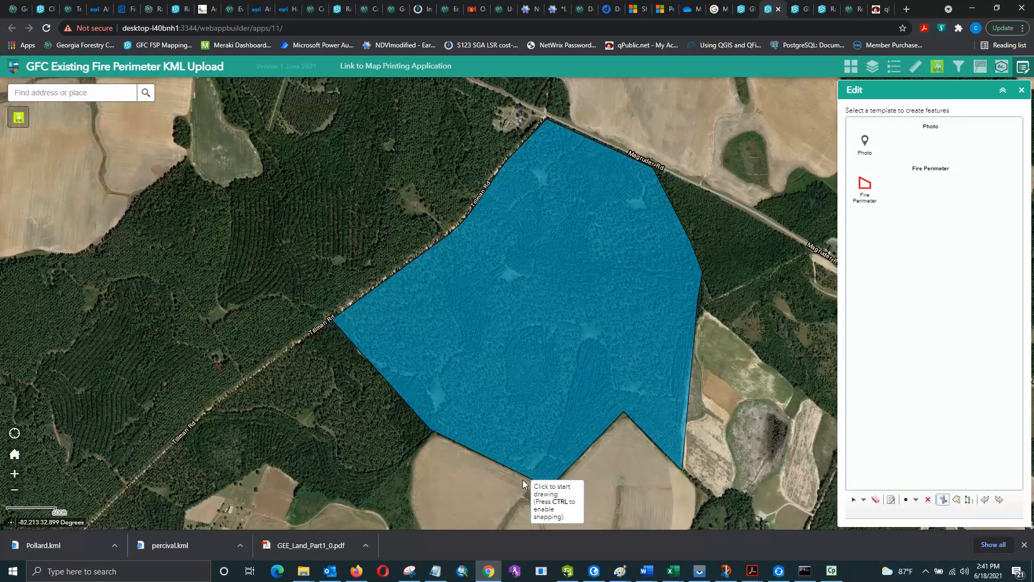
left_click(522, 479)
left_click(544, 458)
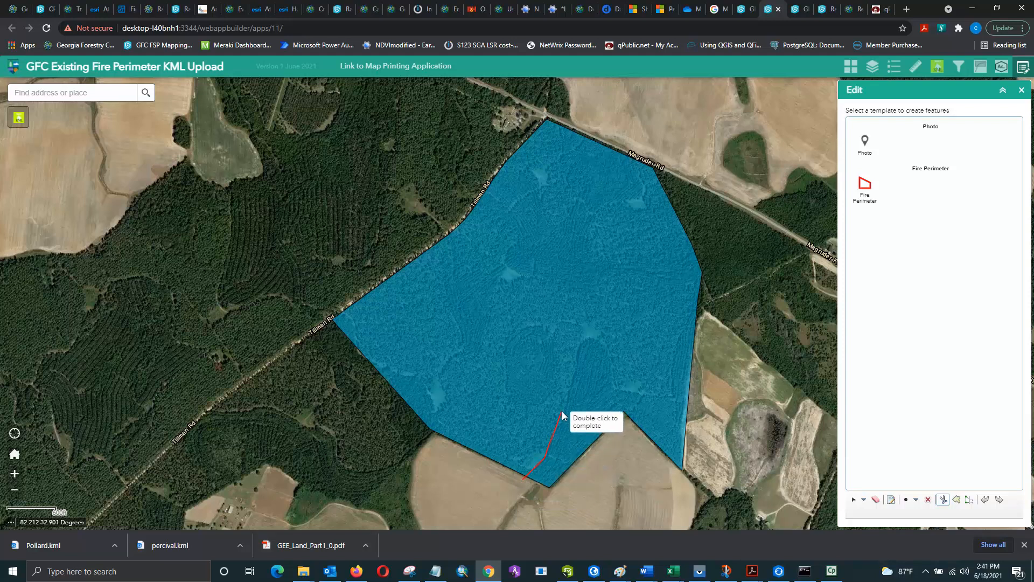
left_click(580, 344)
left_click(592, 339)
left_click(603, 343)
left_click(611, 375)
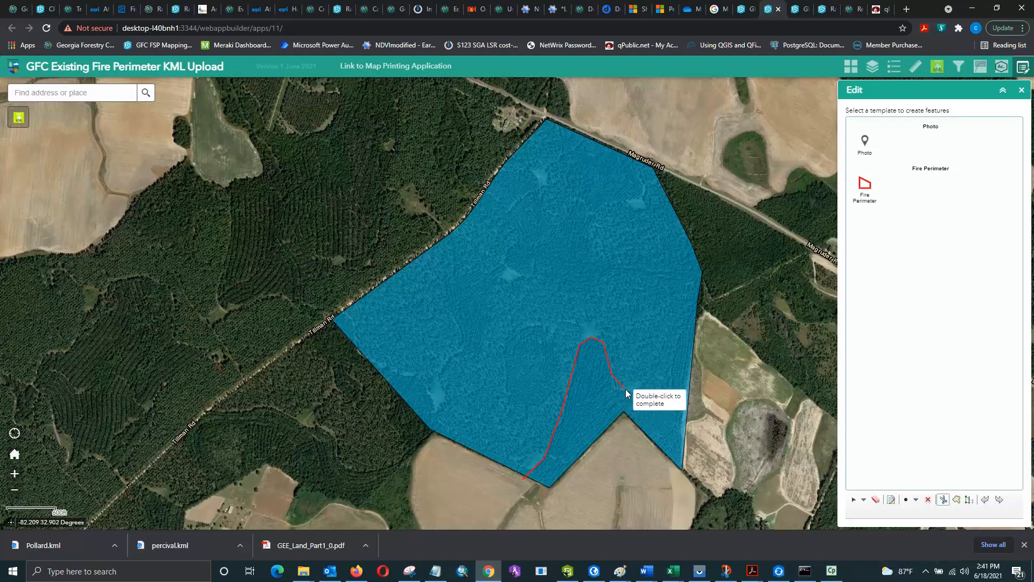
left_click(615, 387)
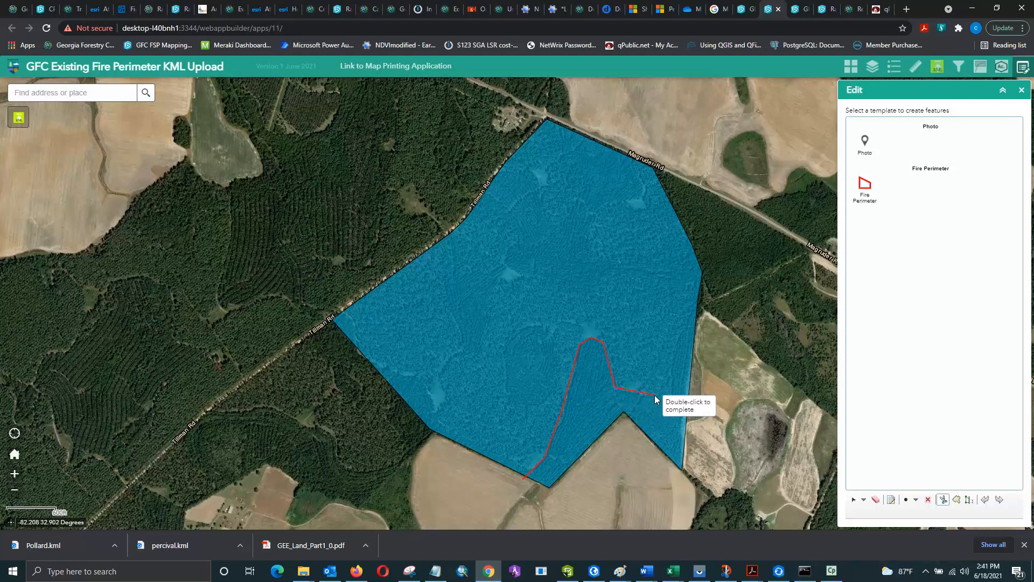
double_click(728, 406)
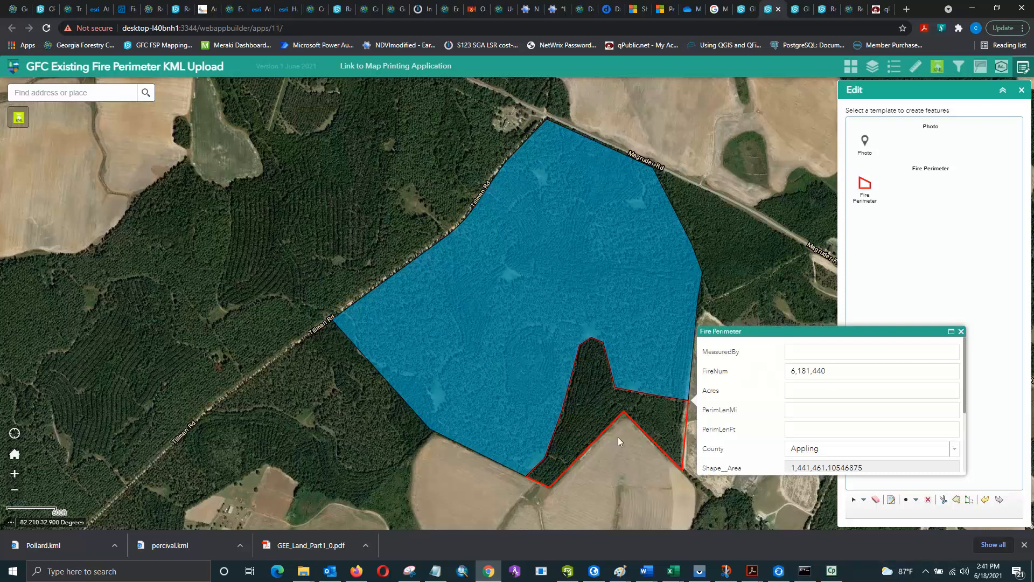
Step: Delete the cut-off southern piece of the Pollard polygon
left_click(353, 392)
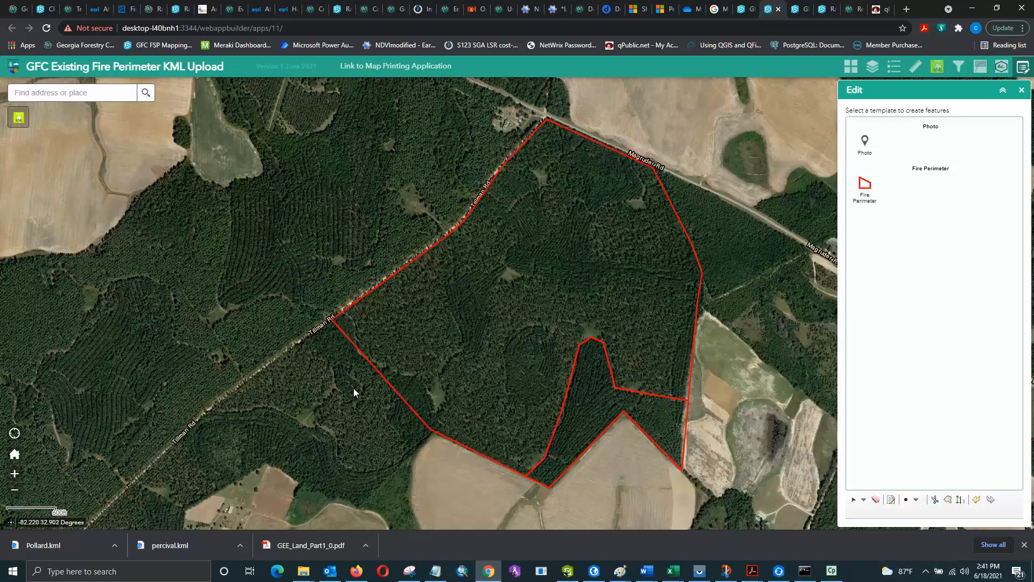
left_click(581, 422)
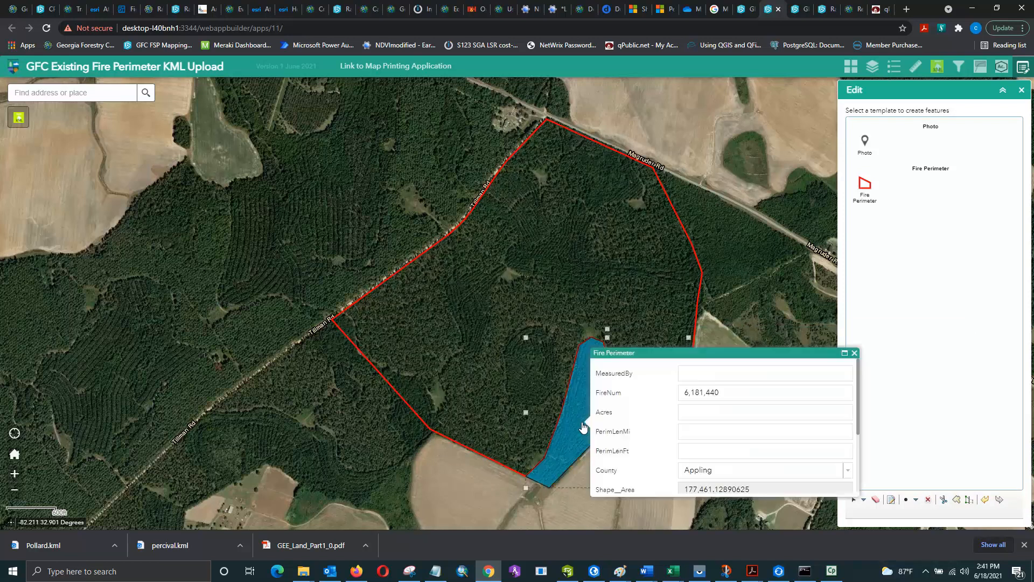
scroll(658, 424, "down", 2)
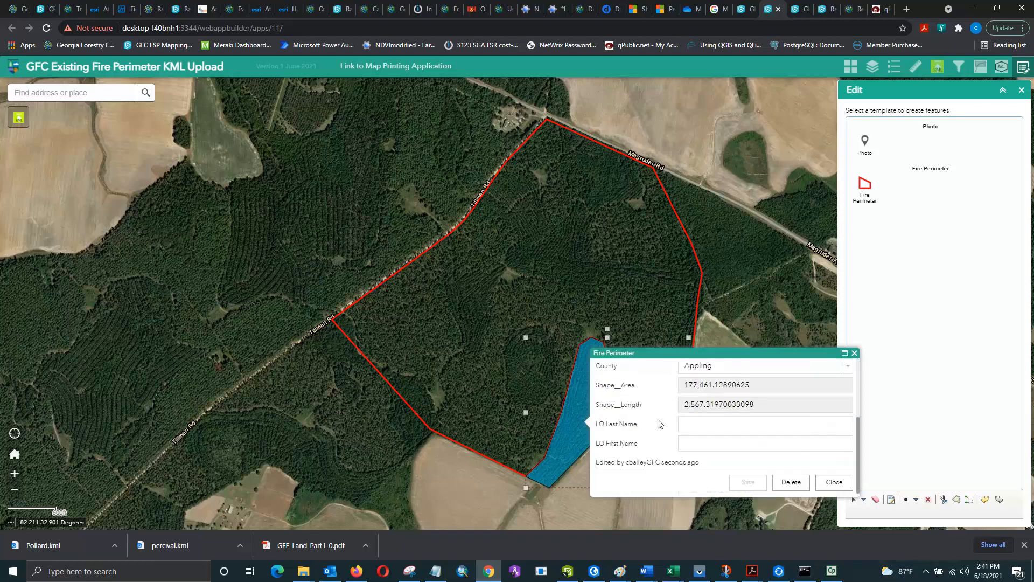
left_click(792, 484)
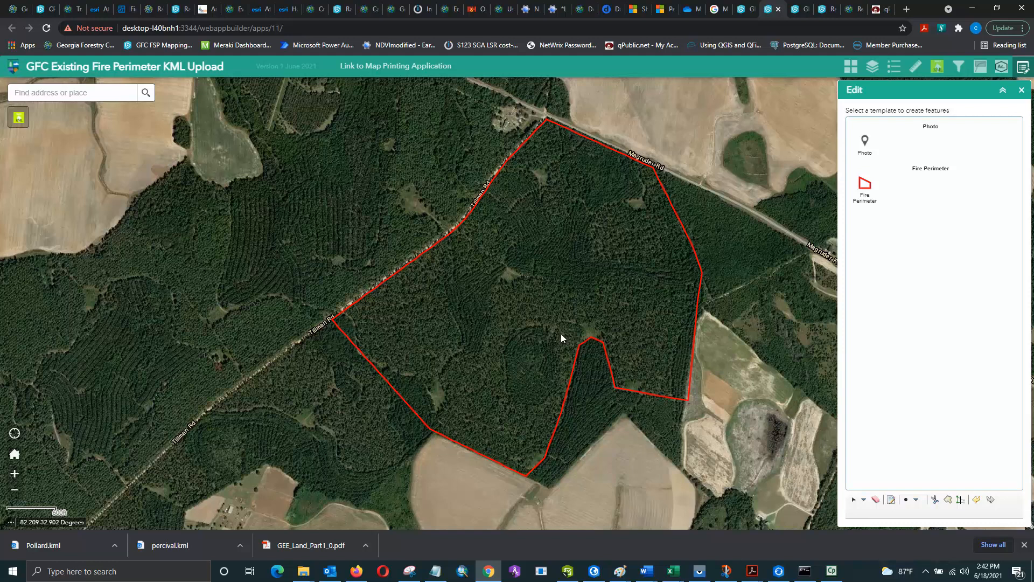
Step: Inspect the remaining Pollard polygon's attributes and vertices, then exit the Edit tool
left_click(547, 329)
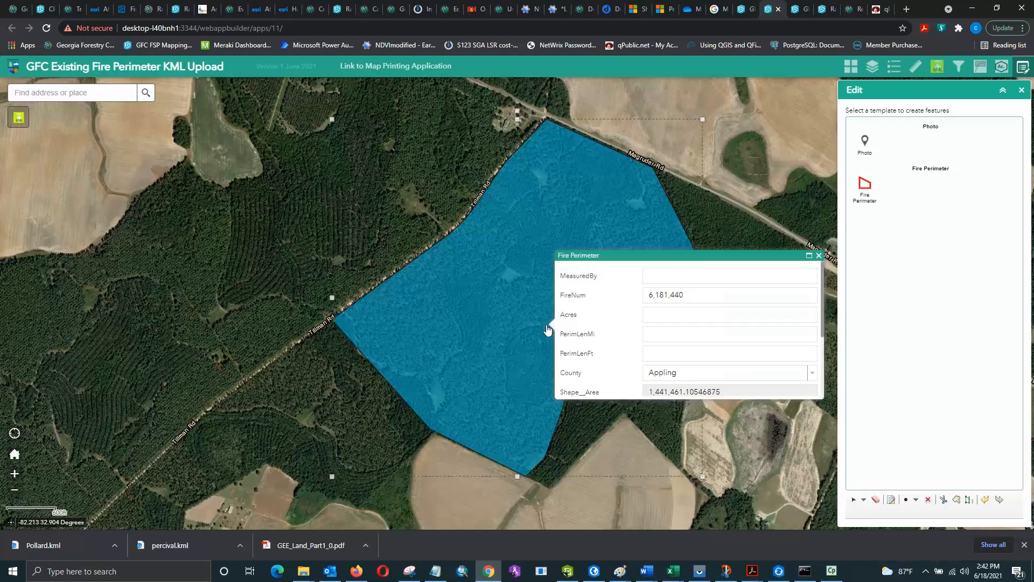
left_click(818, 256)
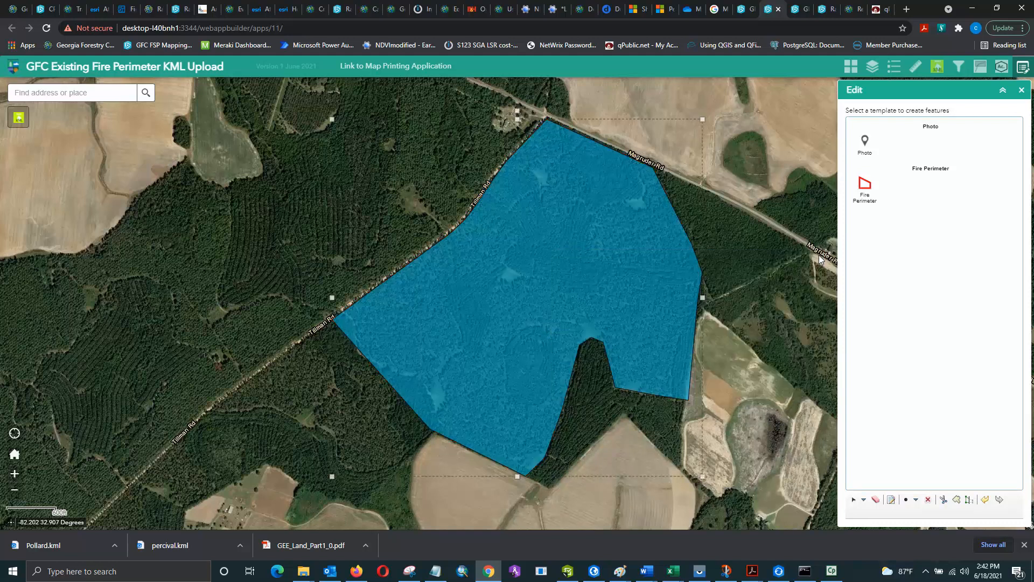
left_click(613, 237)
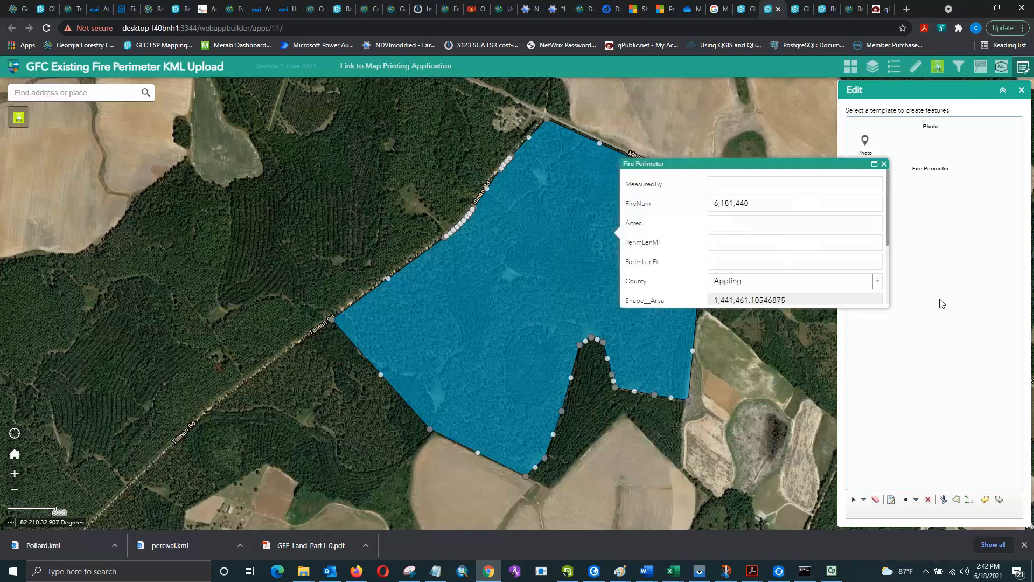
left_click(1019, 91)
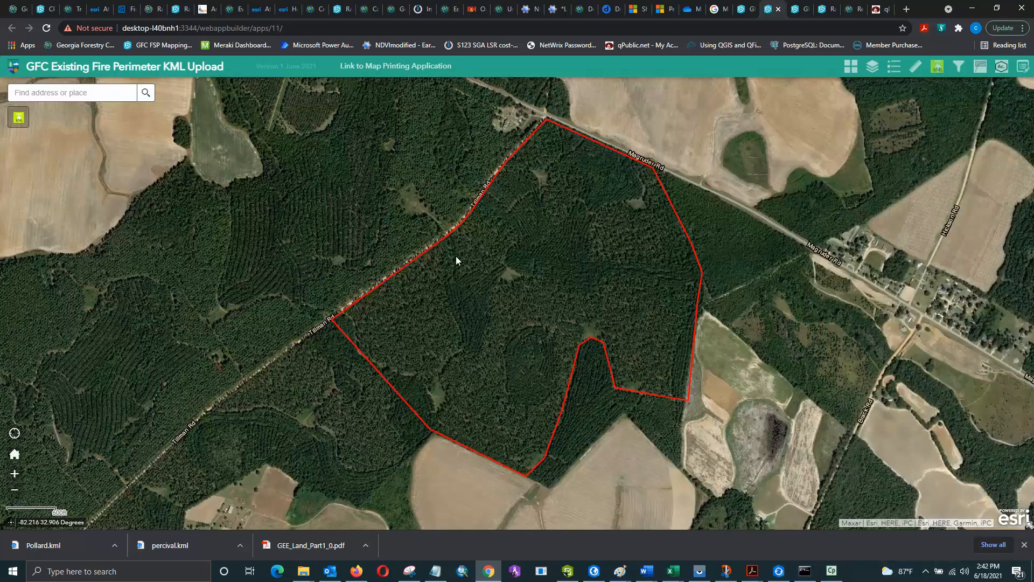
Step: Measure the trimmed Pollard polygon's acreage and perimeter with Acres-Perimeter, then close the result
left_click(530, 267)
left_click(669, 339)
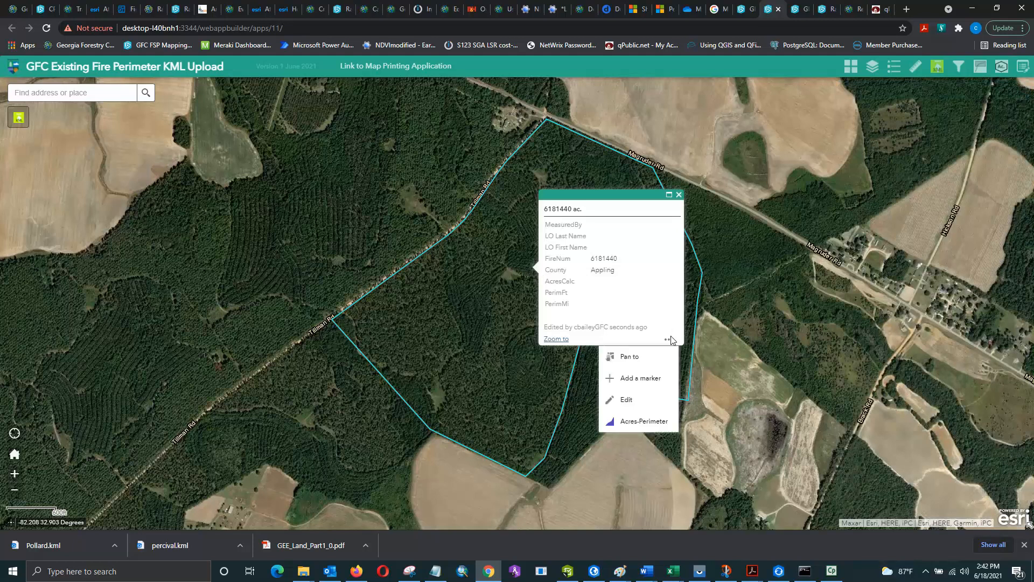
left_click(641, 423)
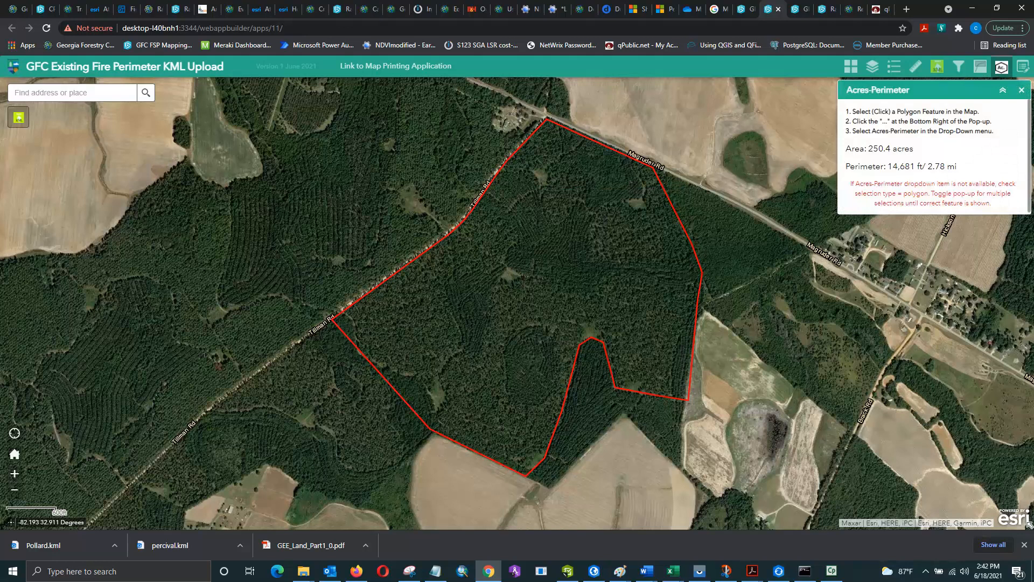
left_click(1022, 90)
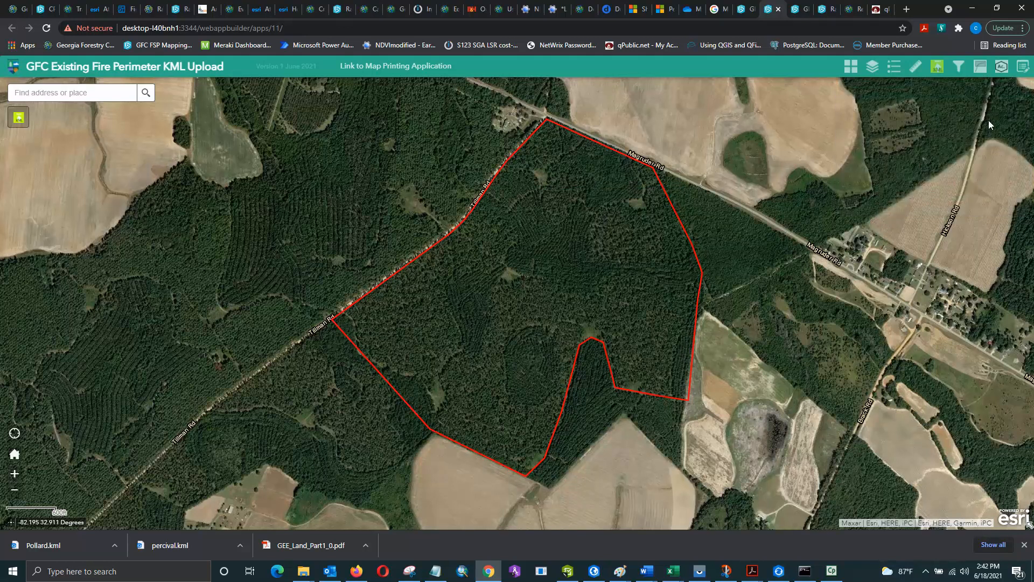
Step: Open the Edit tool for the Fire Perimeter layer and try out its feature selection modes
left_click(1023, 66)
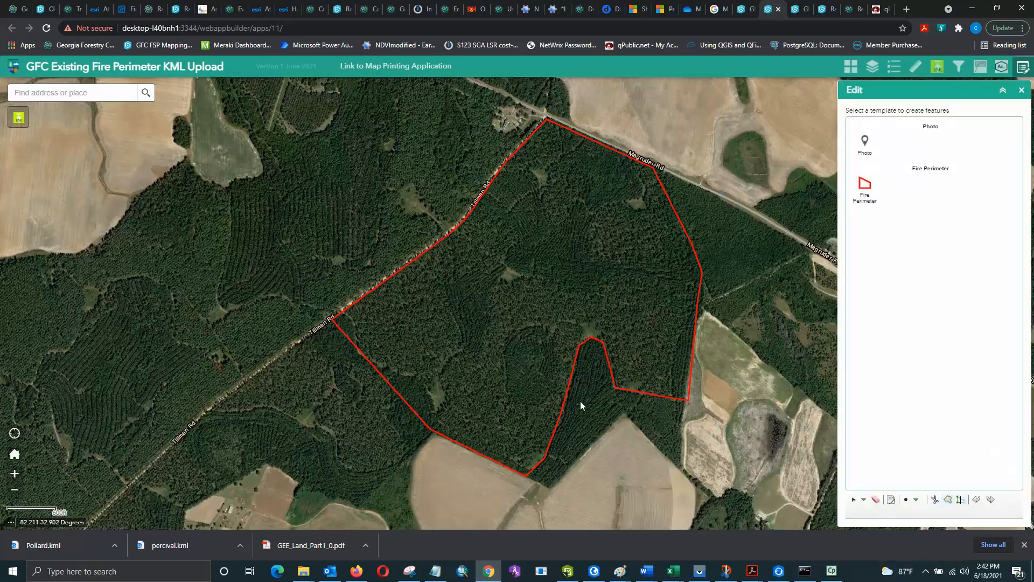
left_click(862, 501)
left_click(886, 475)
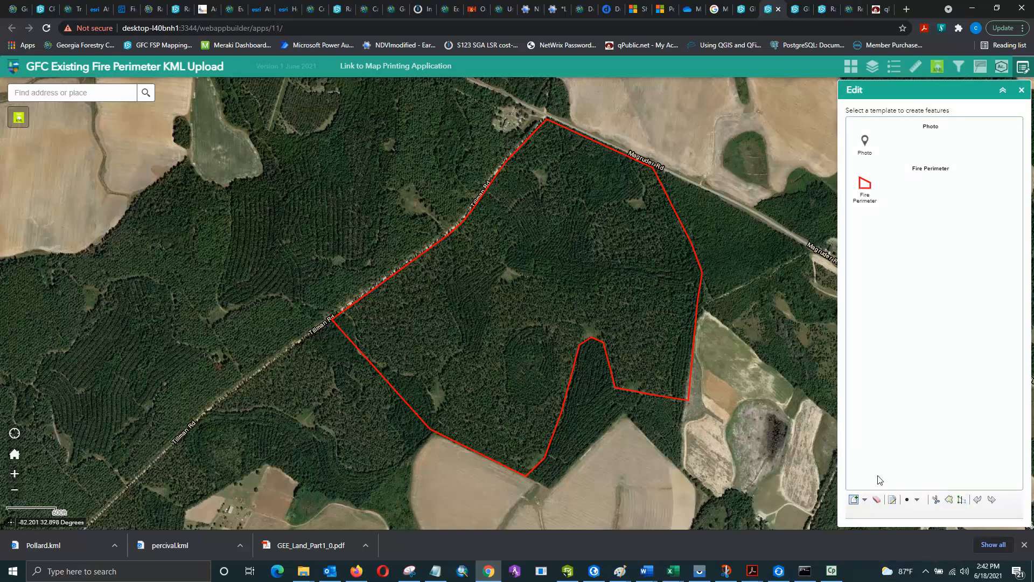
left_click(864, 500)
left_click(869, 464)
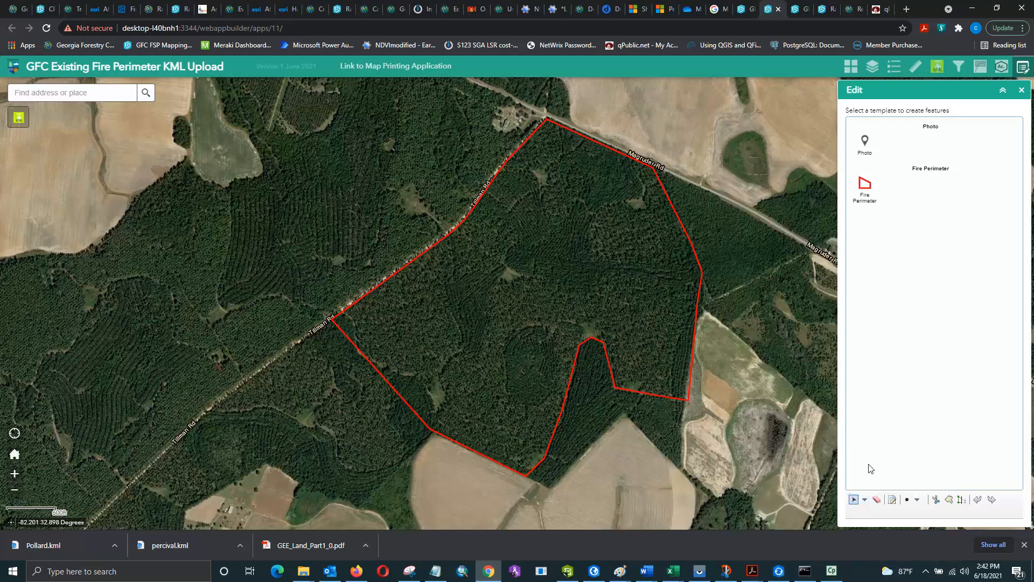
Step: Try to reshape the unselected Pollard polygon with a line from its interior out past the eastern edge
left_click(962, 500)
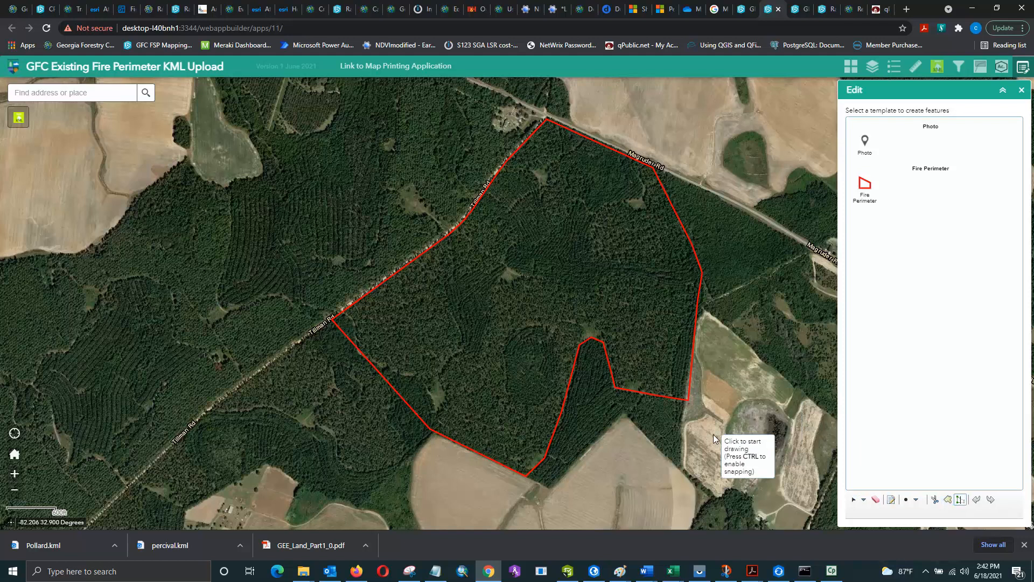
left_click(606, 300)
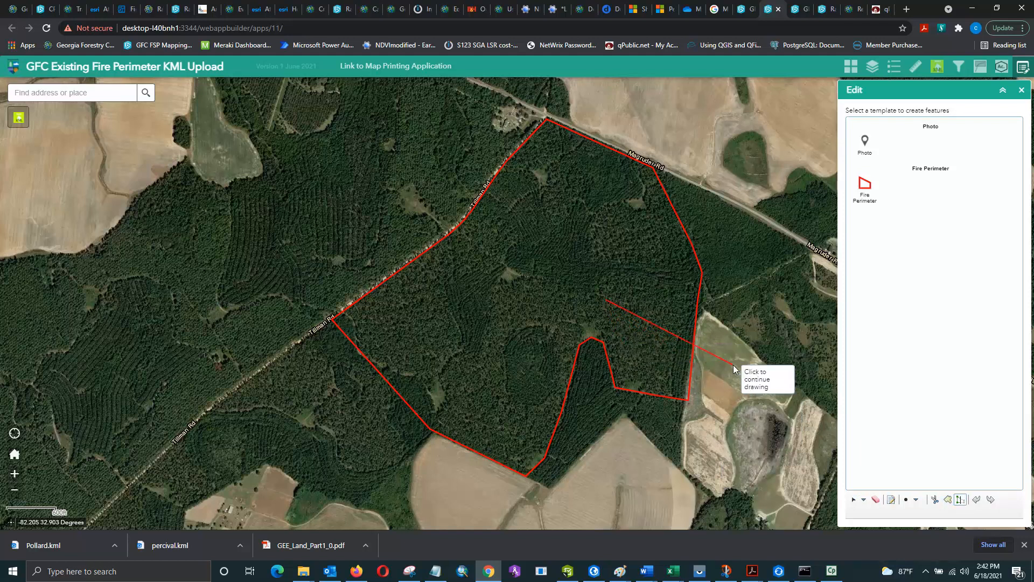
left_click(789, 304)
double_click(788, 302)
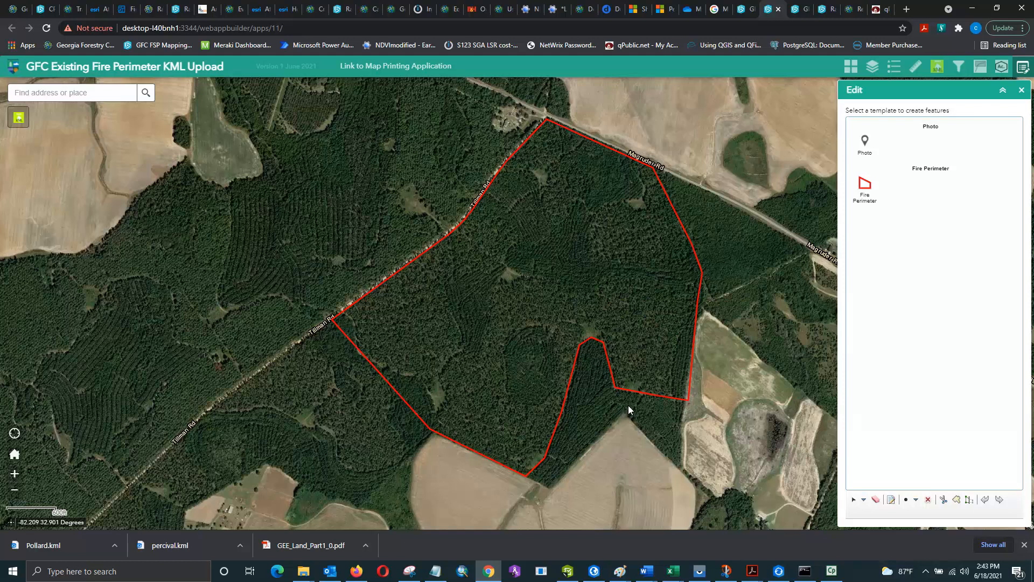
Step: Reshape the Pollard polygon with a diagonal line trimming its southeastern corner, then exit the Edit tool
left_click(637, 364)
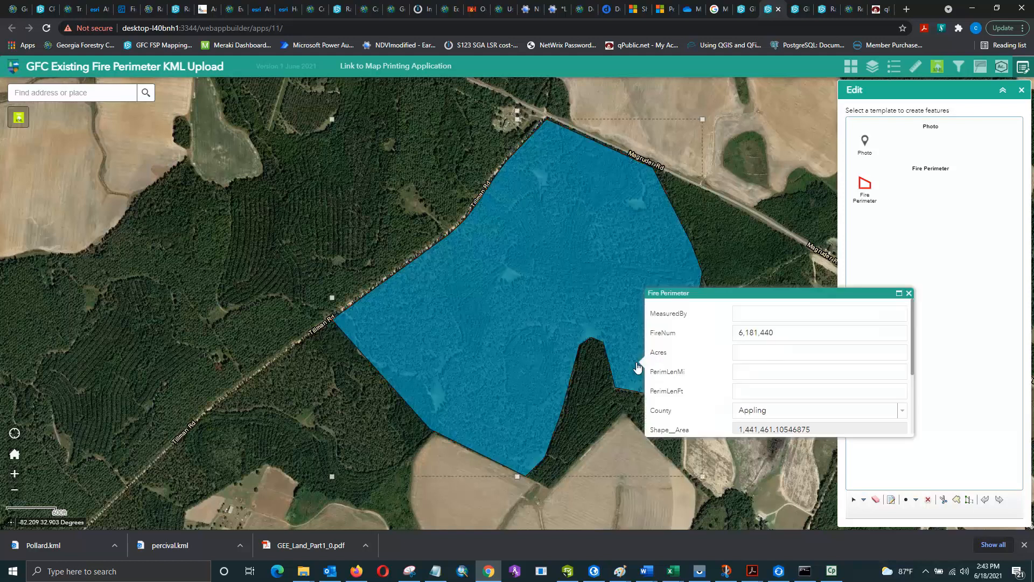
left_click(908, 293)
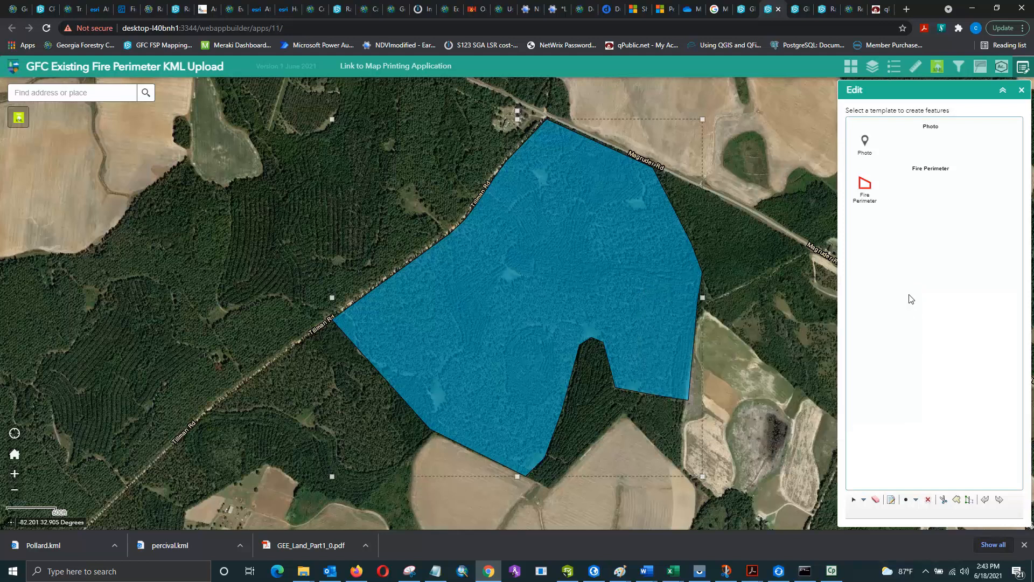
left_click(969, 501)
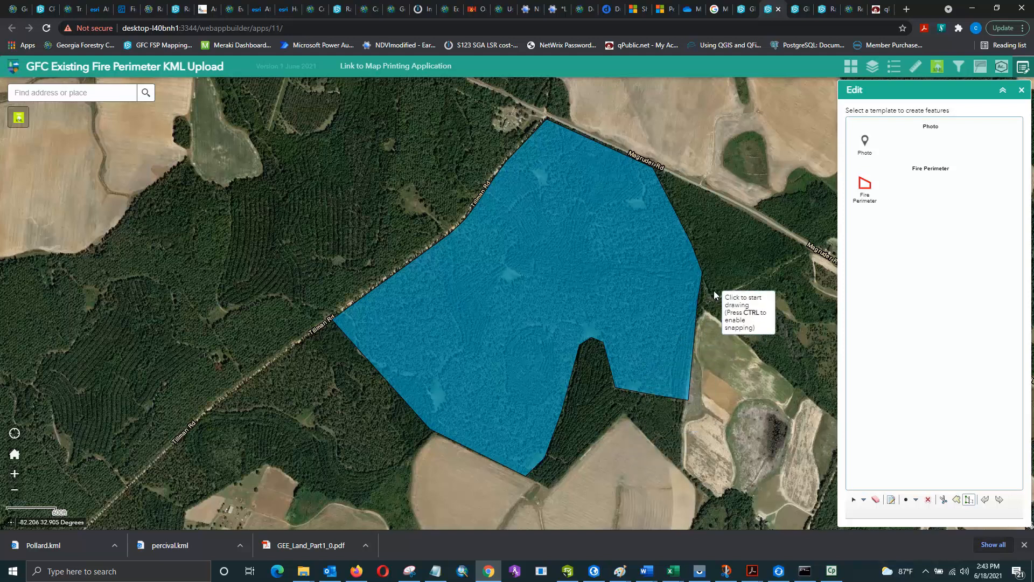
left_click(629, 400)
left_click(667, 353)
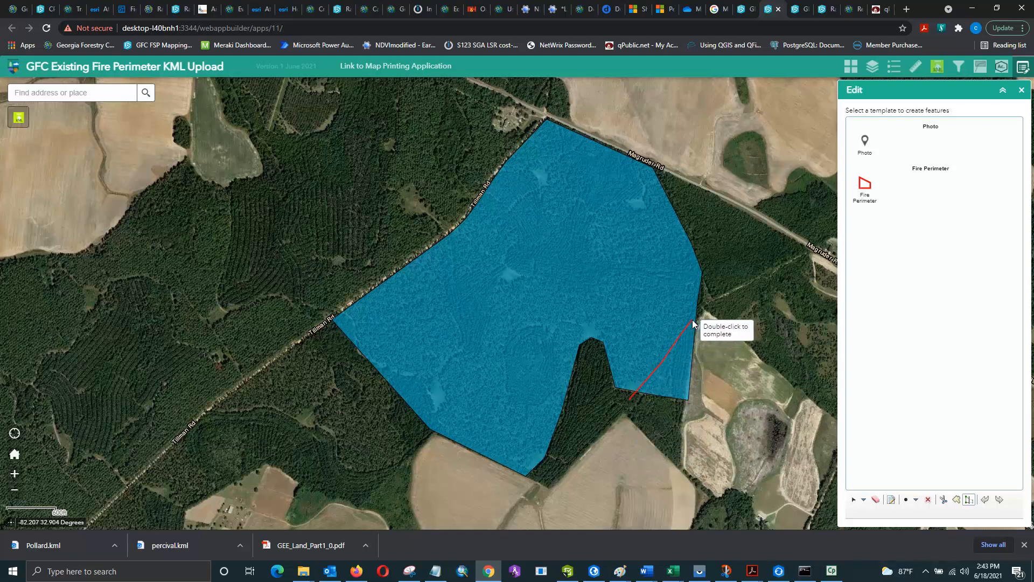
double_click(706, 298)
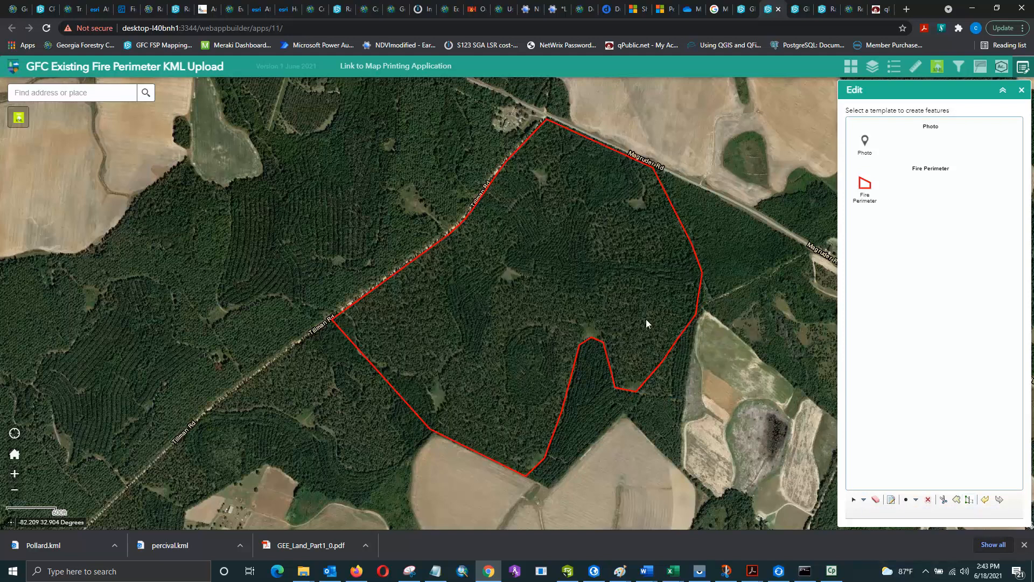
left_click(619, 270)
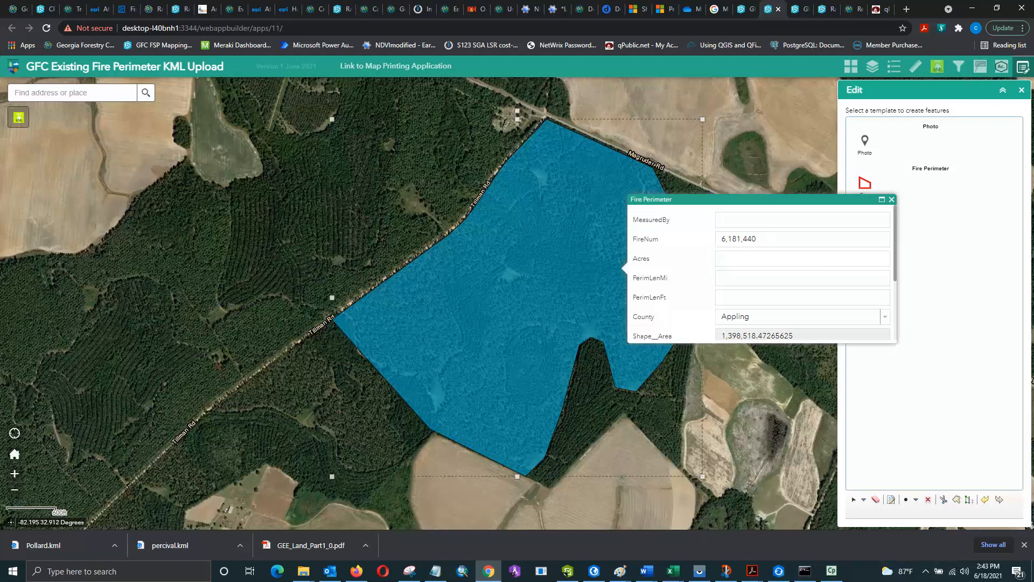
left_click(1021, 90)
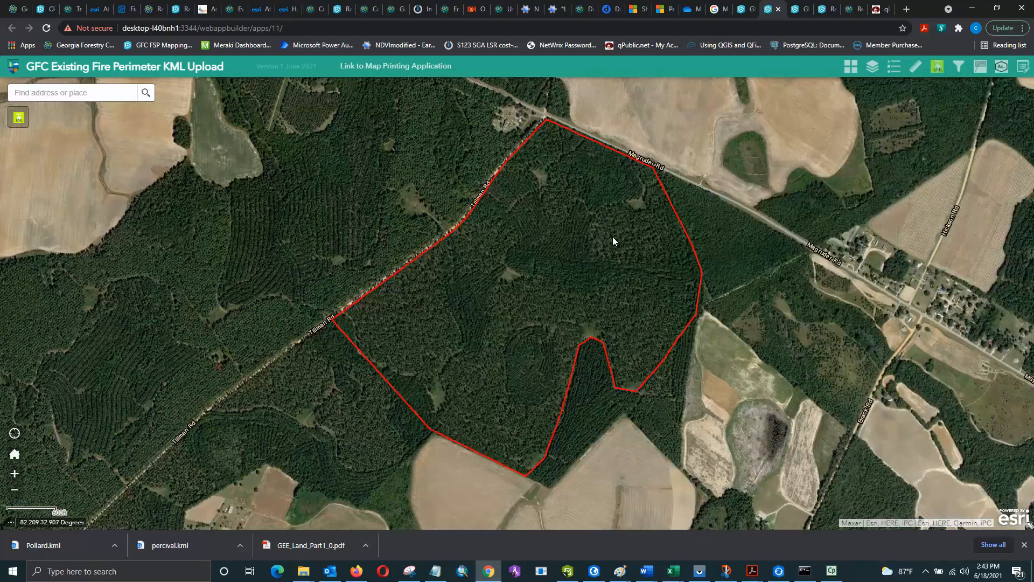
Step: Recalculate the reshaped polygon's acreage and perimeter with Acres-Perimeter and close the result
left_click(610, 239)
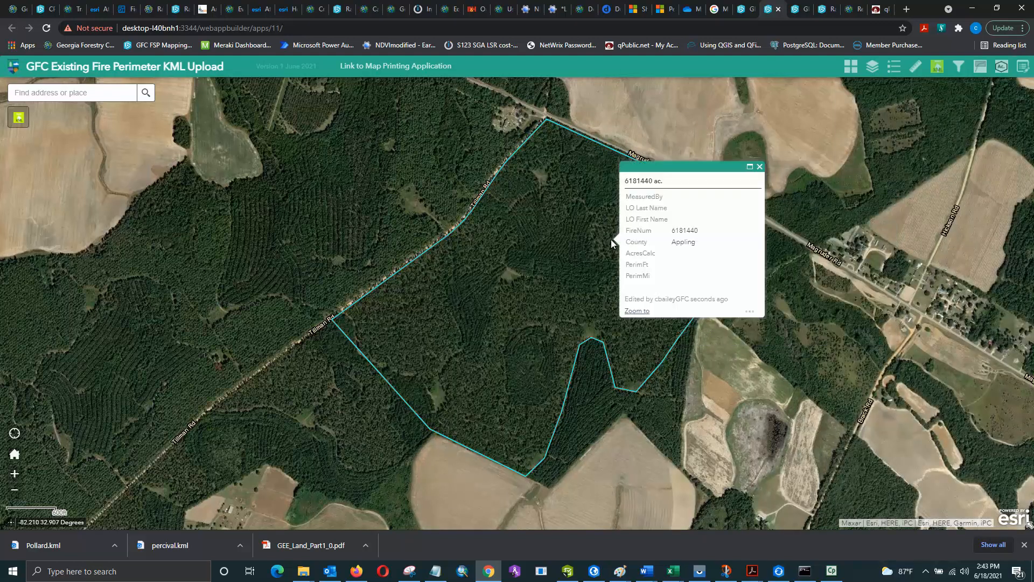
left_click(757, 313)
left_click(728, 393)
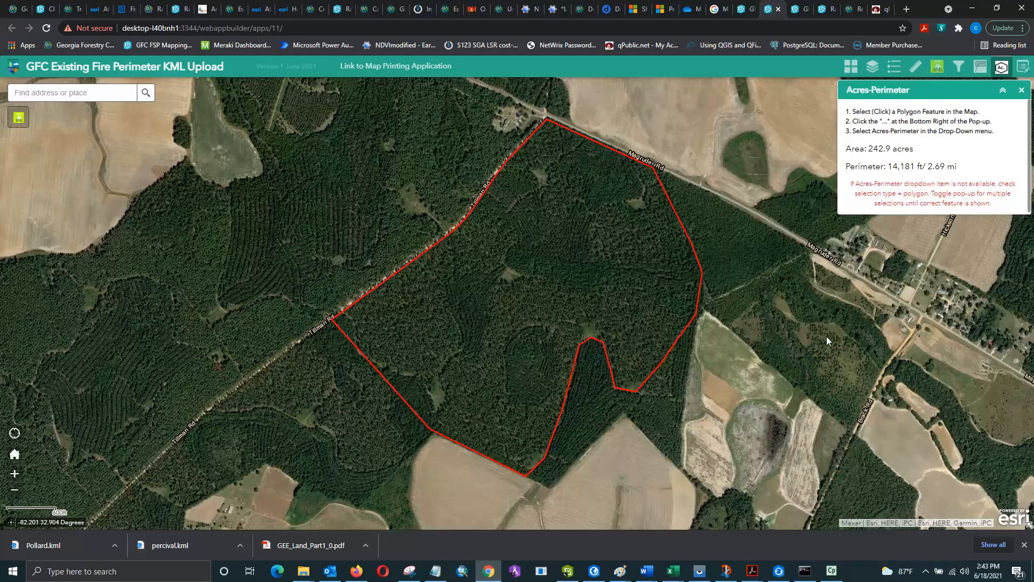
left_click(1021, 90)
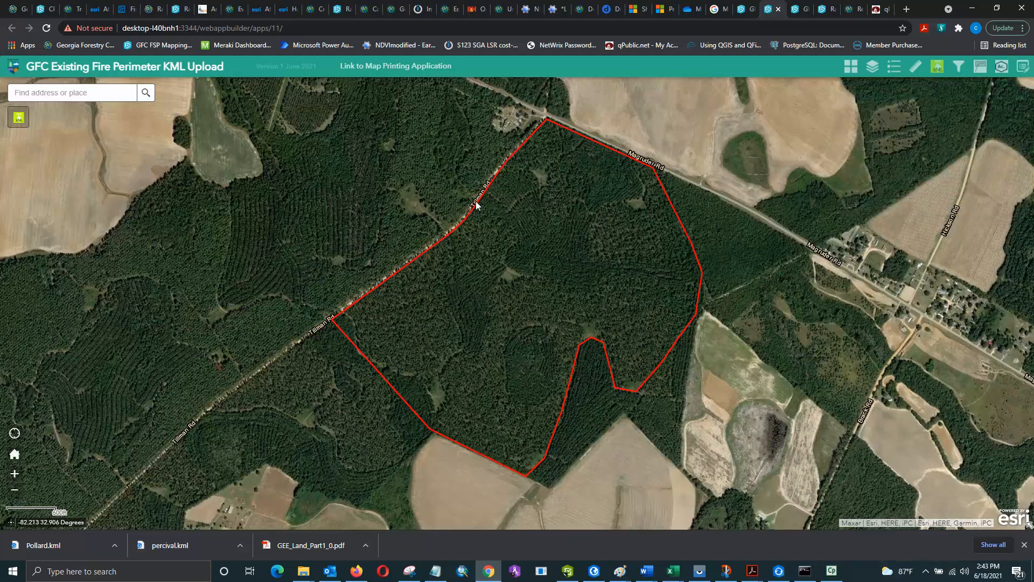
Step: Switch to the linked Map Printing Application, dismiss its introduction, and filter the Fire Perimeter layer to FireNum 6181440
left_click(397, 67)
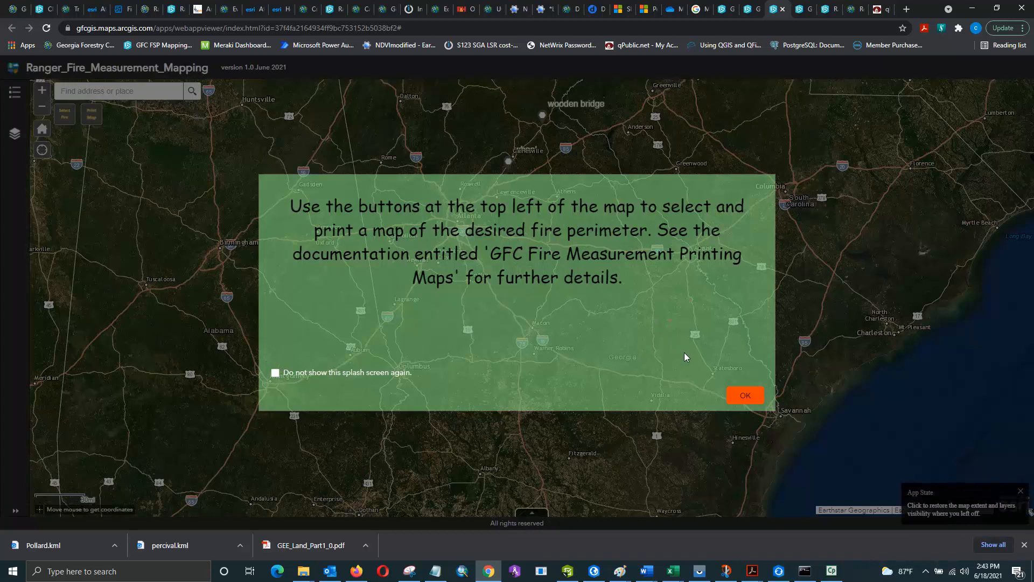
left_click(746, 398)
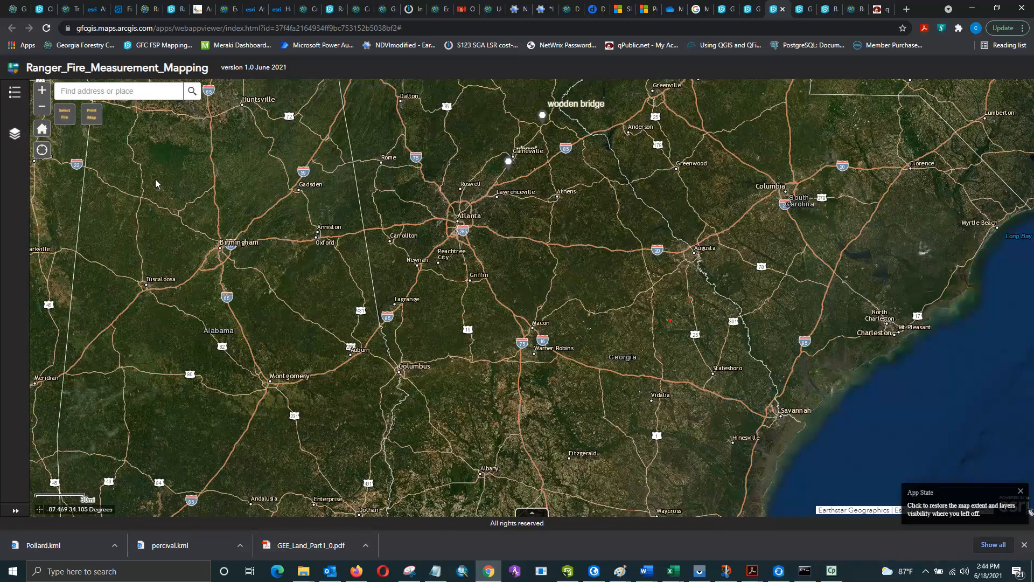
left_click(64, 114)
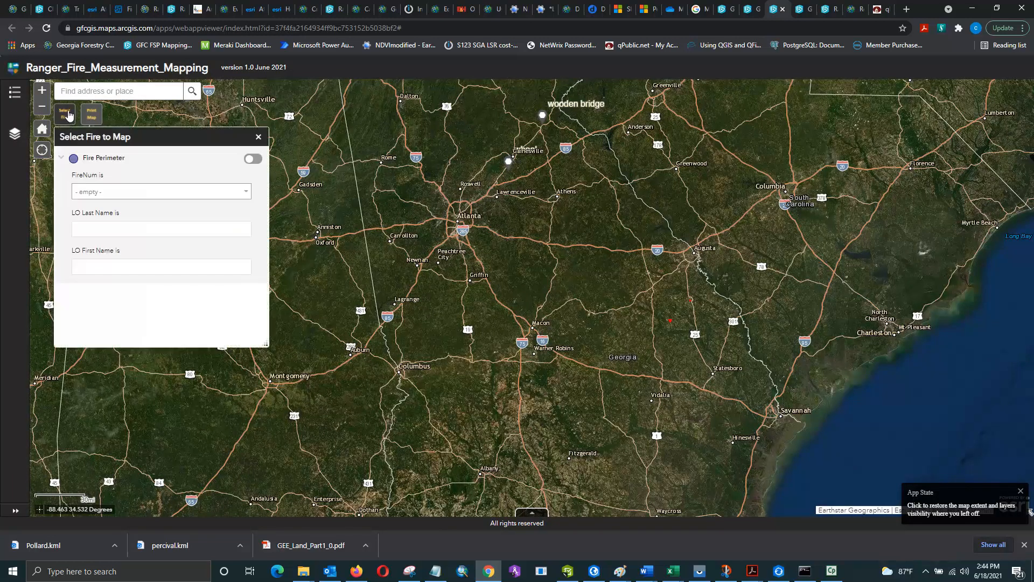
left_click(246, 191)
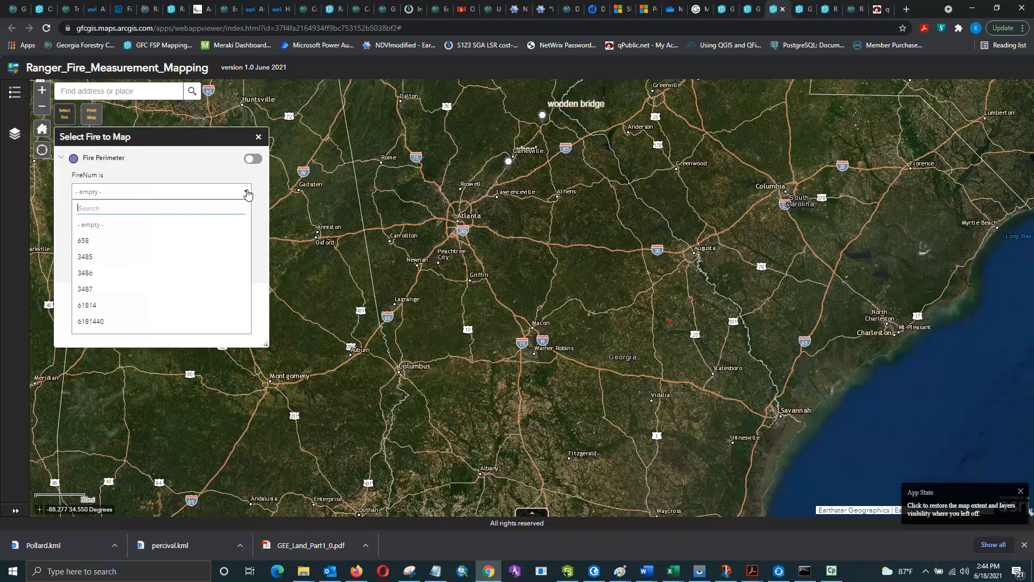
left_click(114, 322)
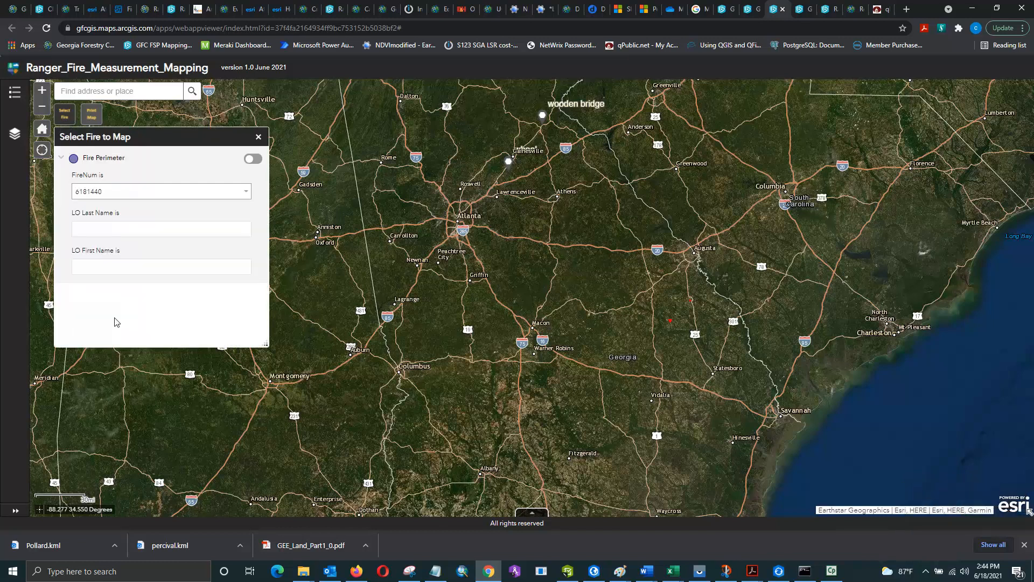
left_click(253, 159)
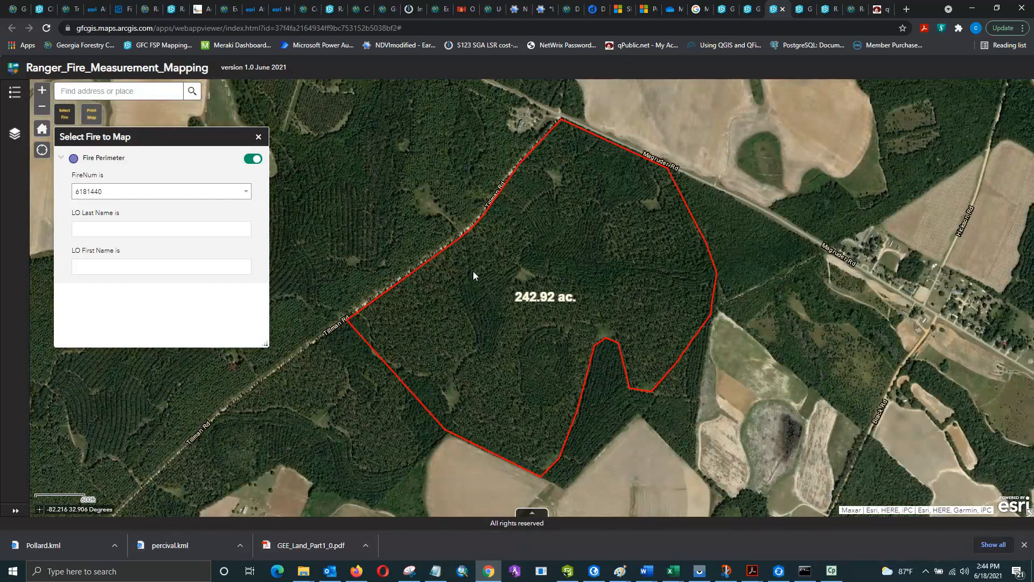
left_click(259, 137)
Step: Consult the fire polygon's attributes and title the print "Fire Map - " followed by the landowner's last name, 618440, and Appling County
left_click(92, 116)
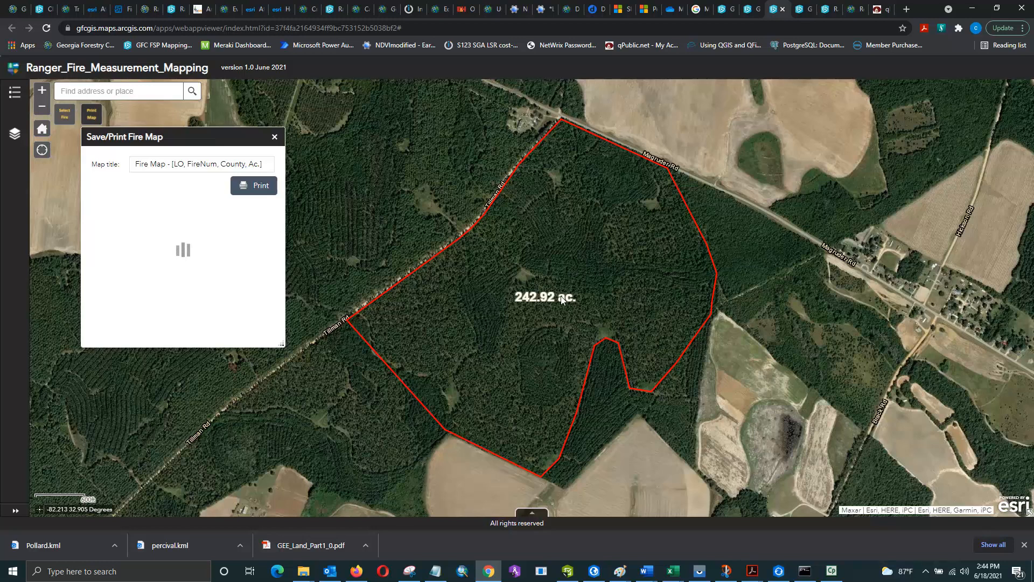
left_click(544, 318)
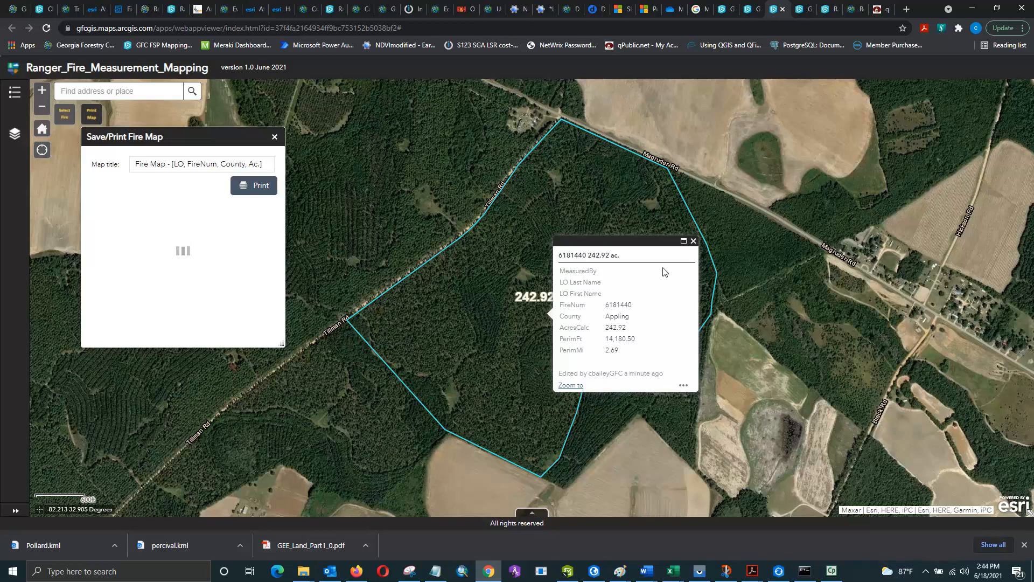
left_click(693, 241)
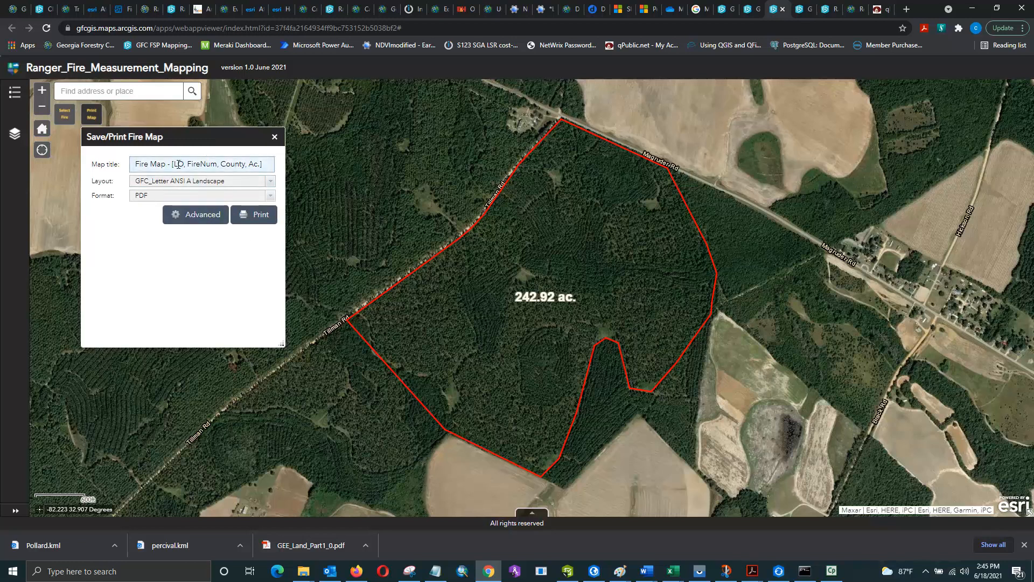
left_click_drag(173, 164, 264, 167)
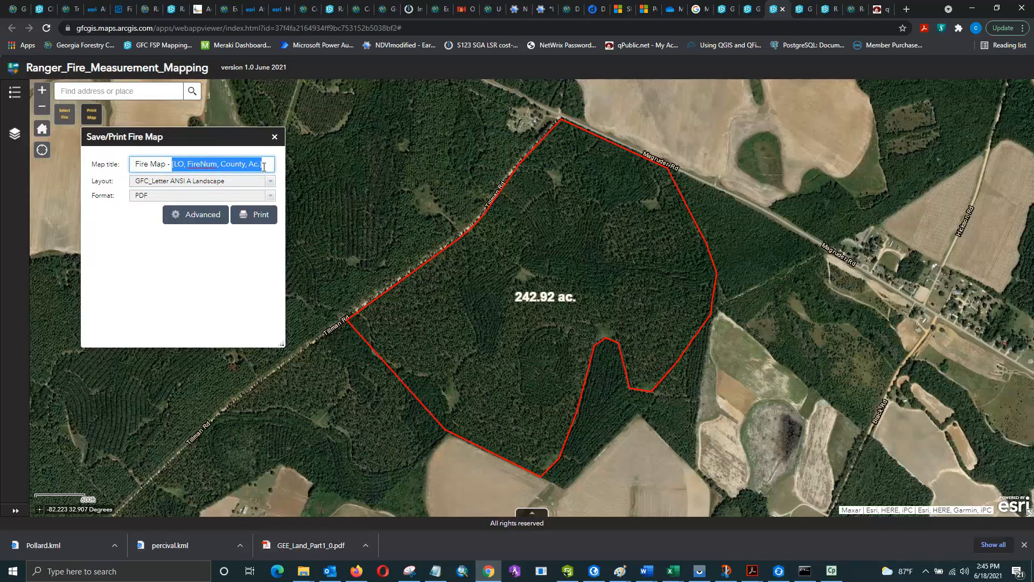
type("Smith, 618440,")
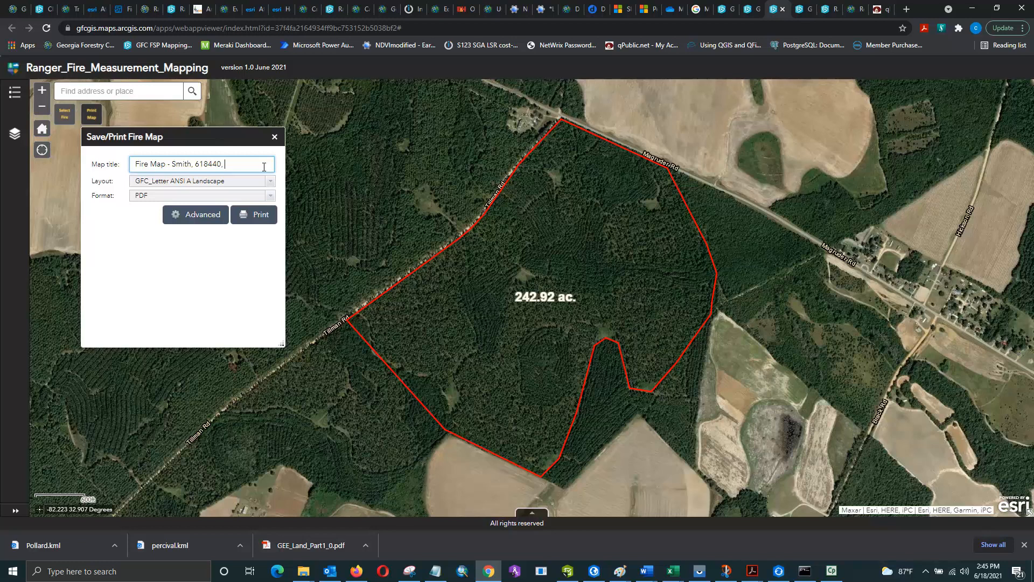
type("Appling County")
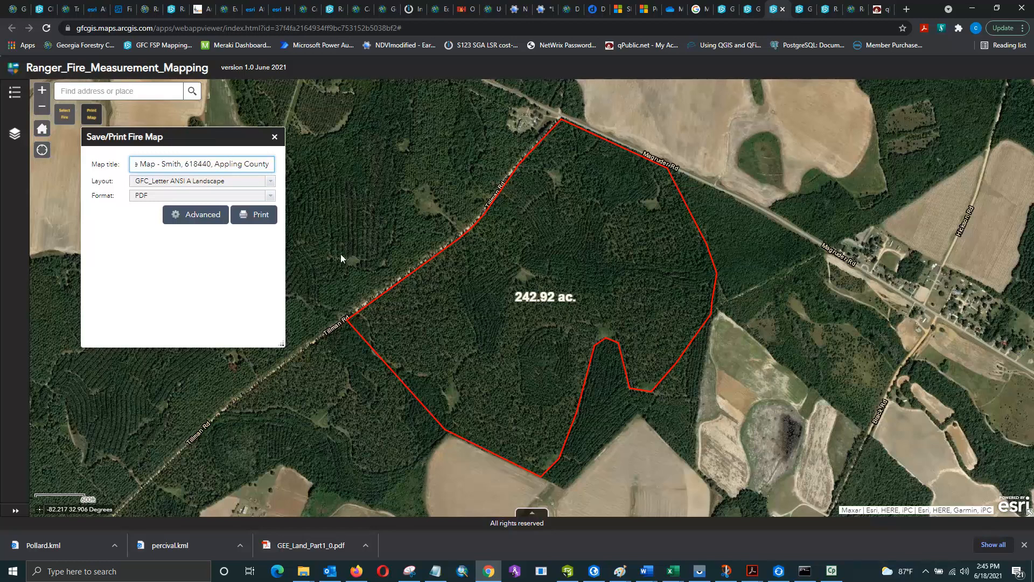
Step: Configure the advanced print options to preserve the map extent, leave out the legend, and use 300 DPI
left_click(198, 215)
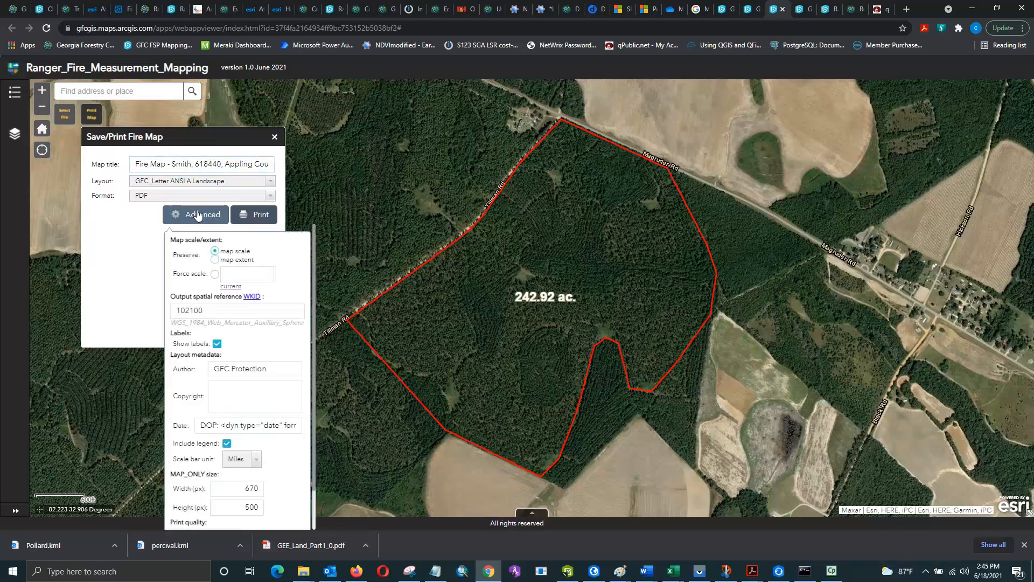
left_click(216, 260)
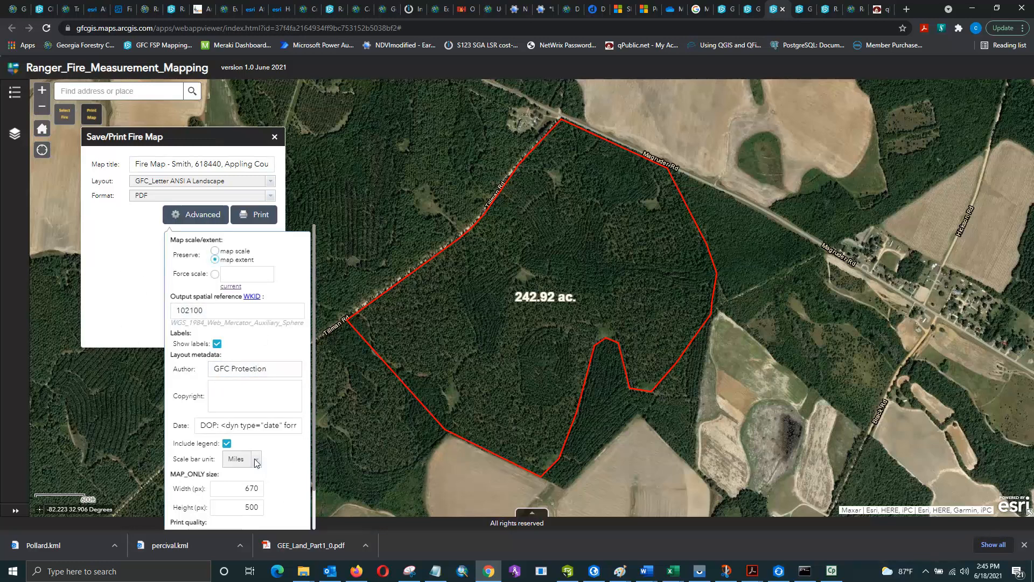
left_click(227, 445)
left_click_drag(312, 458, 305, 523)
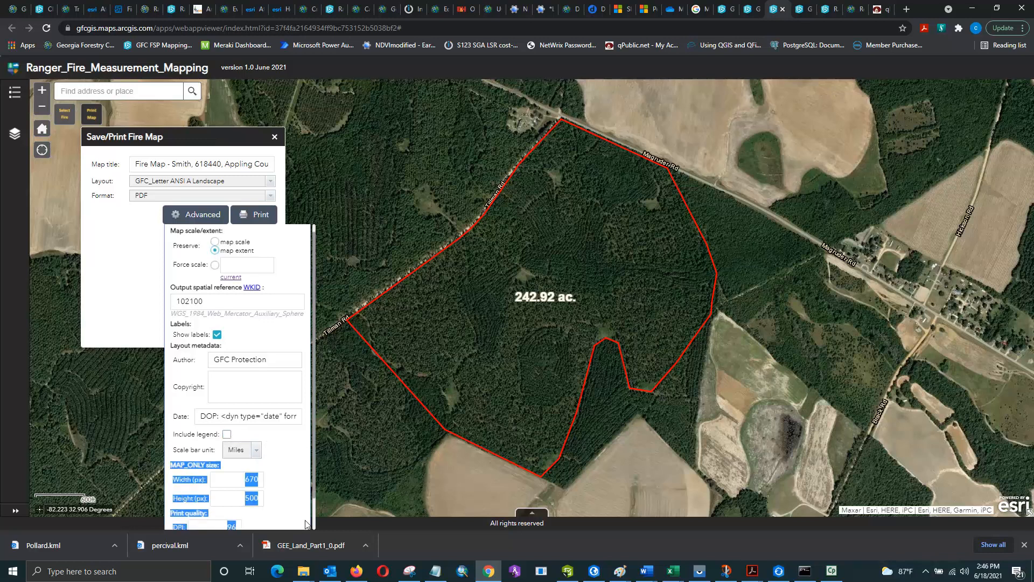
left_click_drag(314, 486, 314, 528)
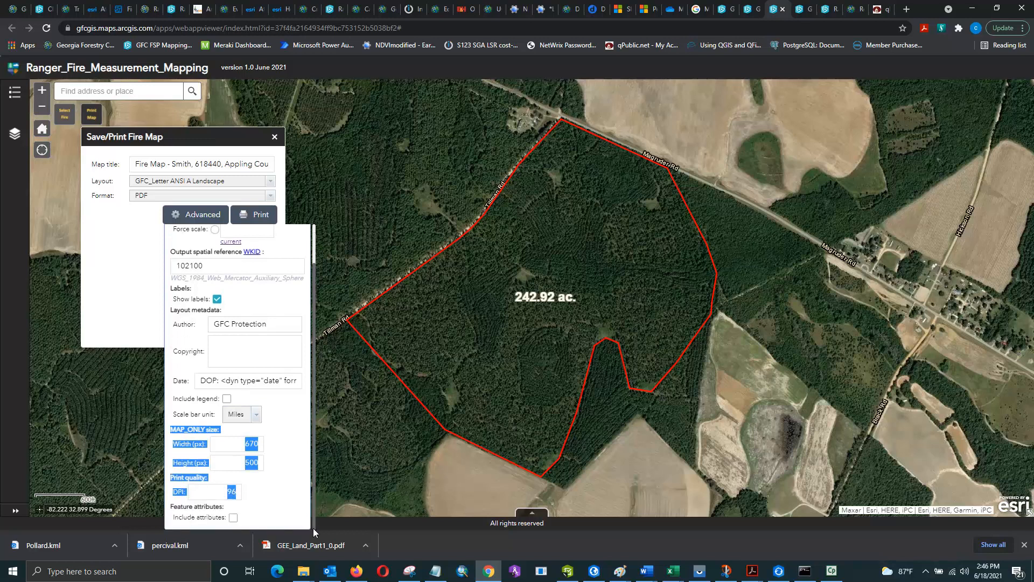
left_click_drag(224, 492, 246, 497)
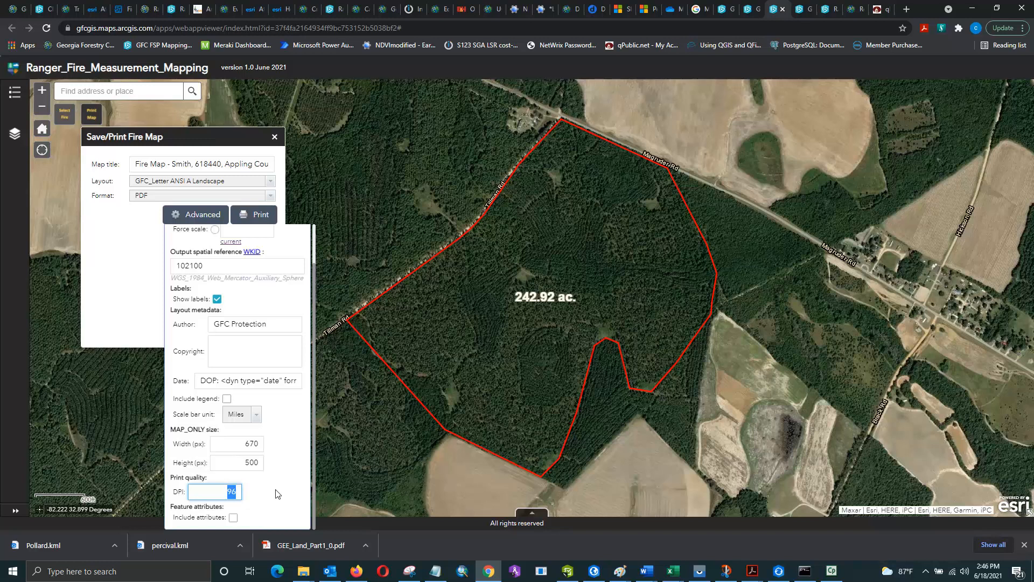
type("300")
left_click(123, 277)
Step: Print the fire map as a PDF, open the finished print to check it, and close it
left_click(255, 215)
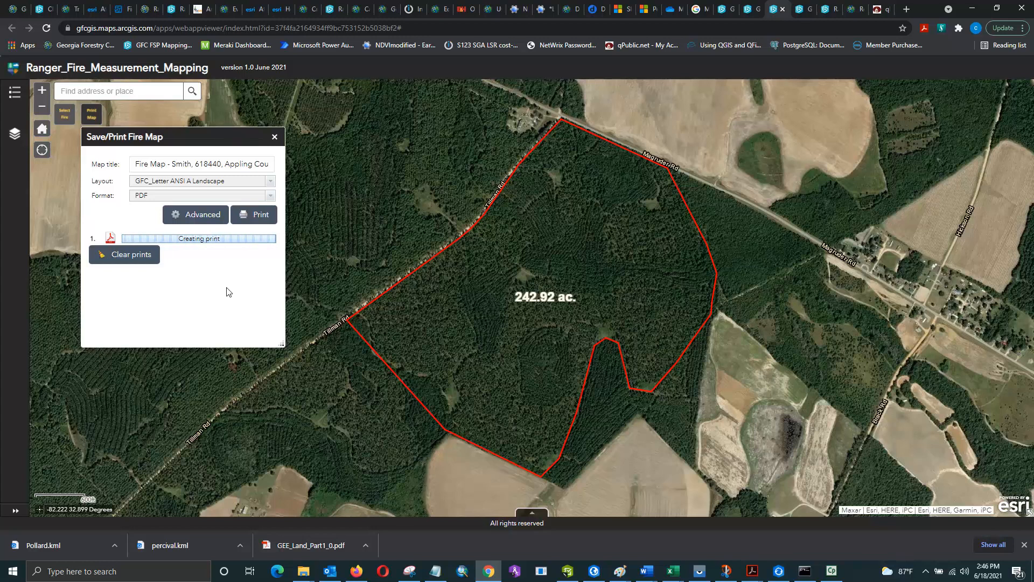
left_click(271, 197)
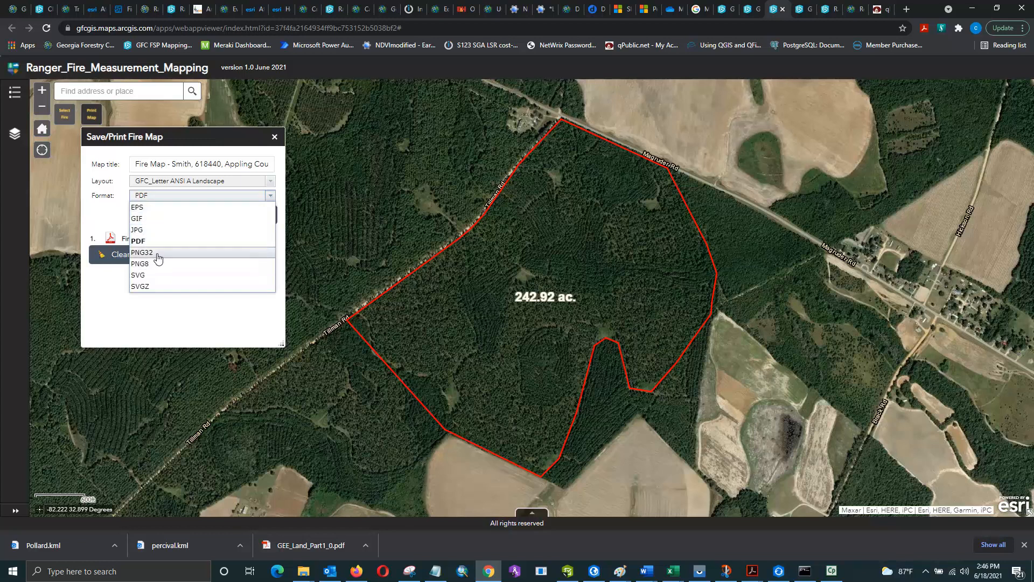
left_click(109, 301)
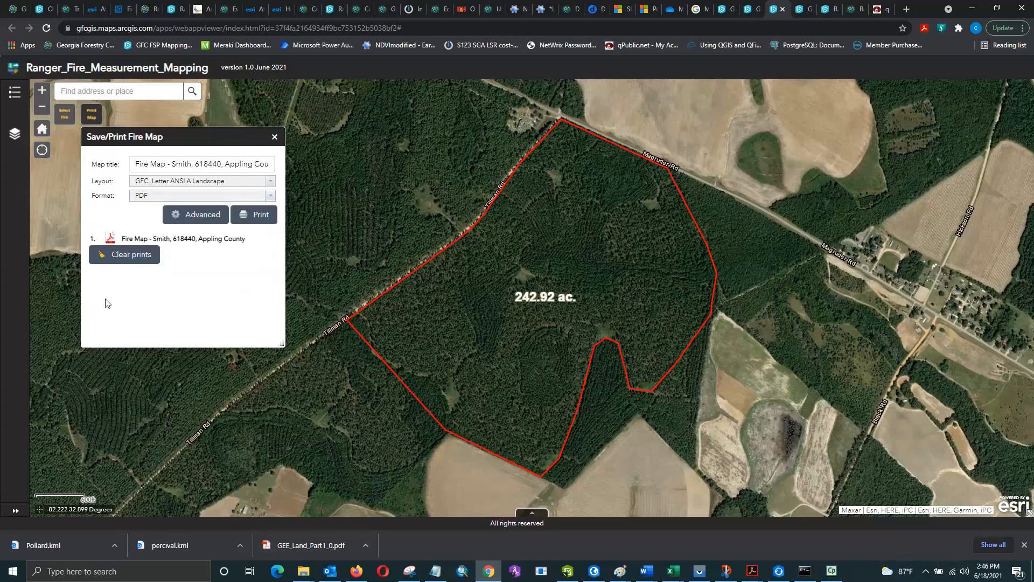
left_click(192, 238)
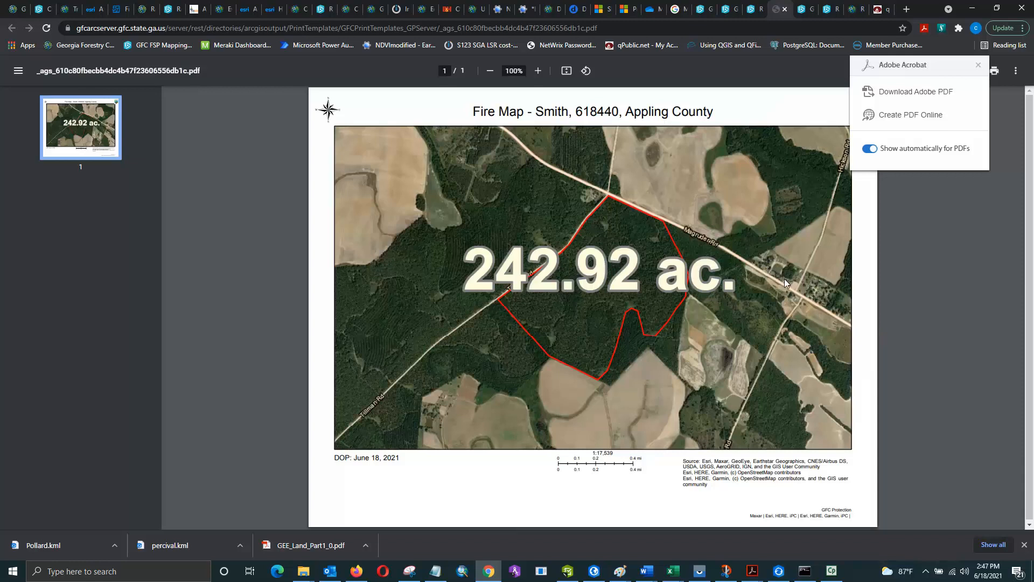
left_click(978, 65)
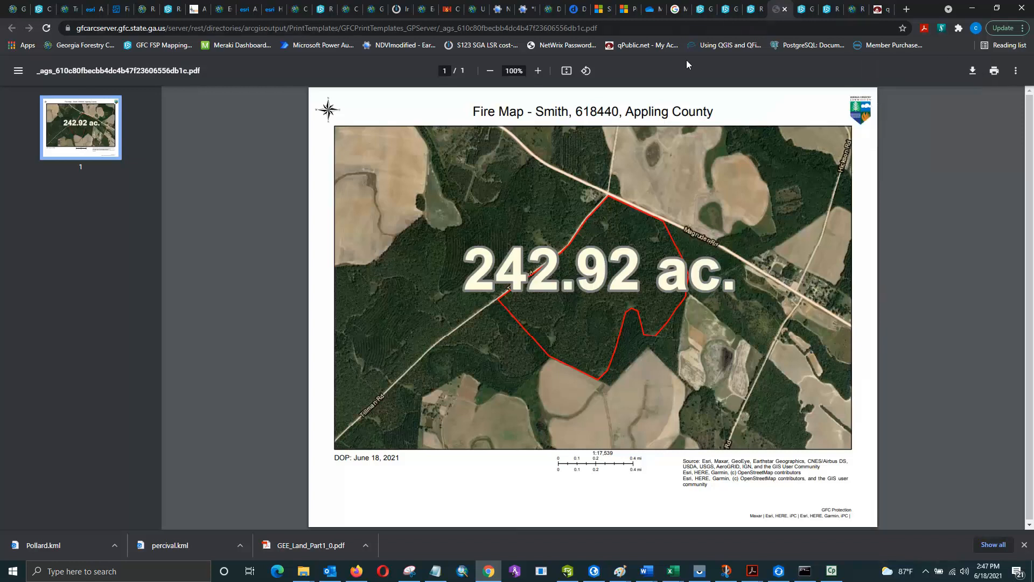
left_click(785, 9)
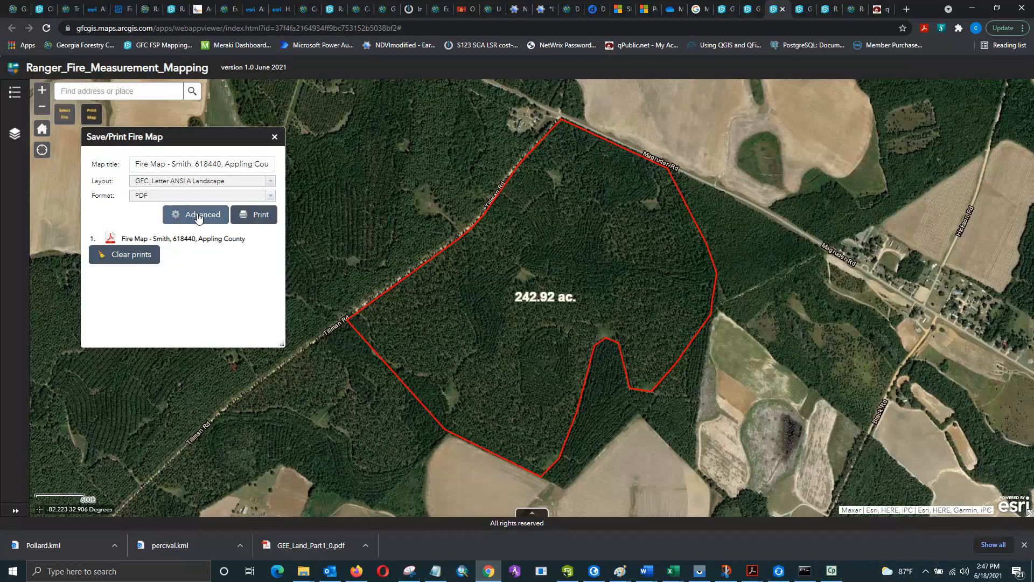
Step: Turn off Show labels in the advanced print options
left_click(230, 163)
left_click_drag(229, 163, 276, 168)
left_click(274, 166)
left_click(276, 167)
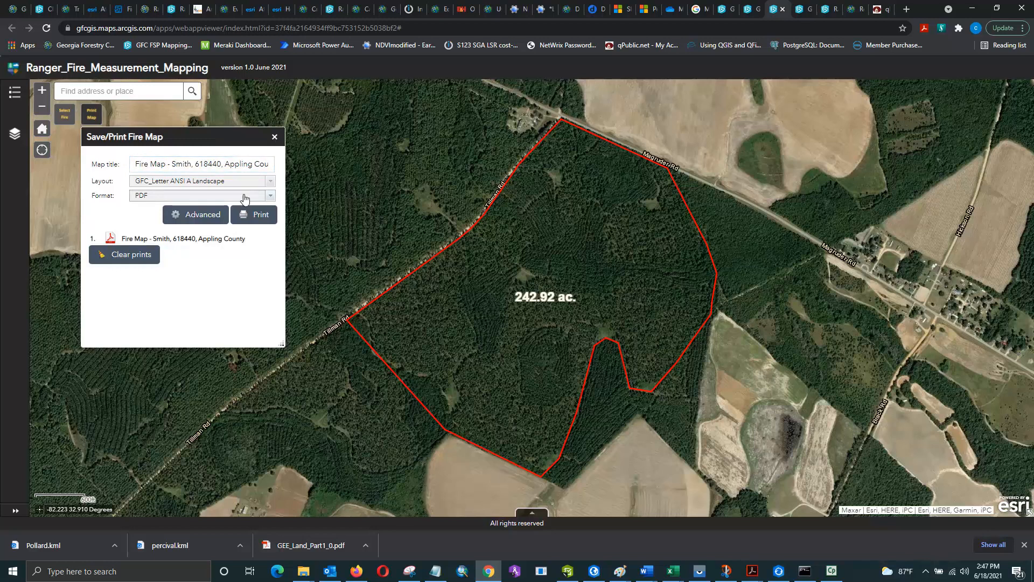
left_click(204, 215)
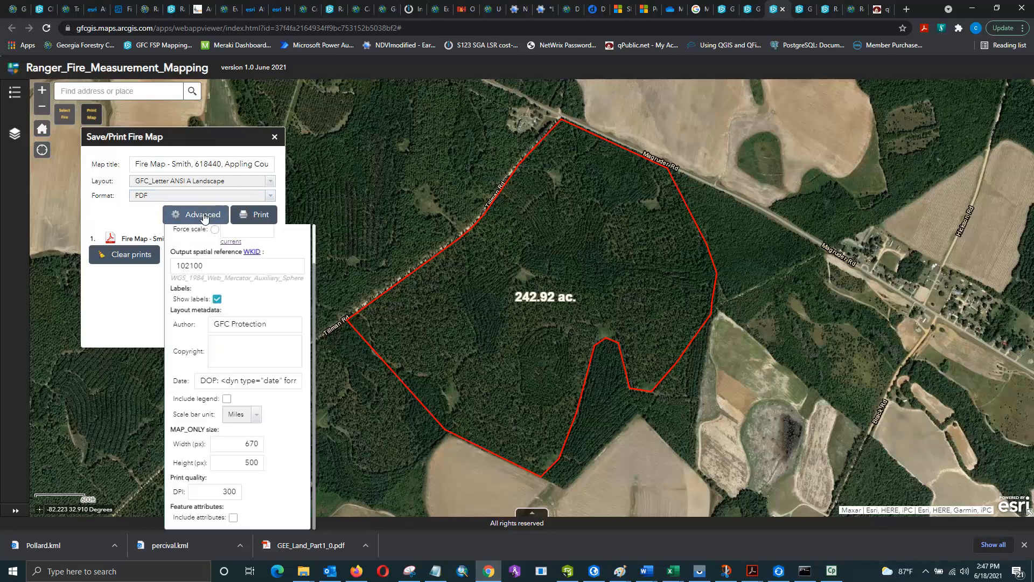
left_click(217, 298)
Step: Append ", 242.9 ac." to the end of the map title after Appling County
left_click(248, 165)
left_click_drag(248, 165, 267, 165)
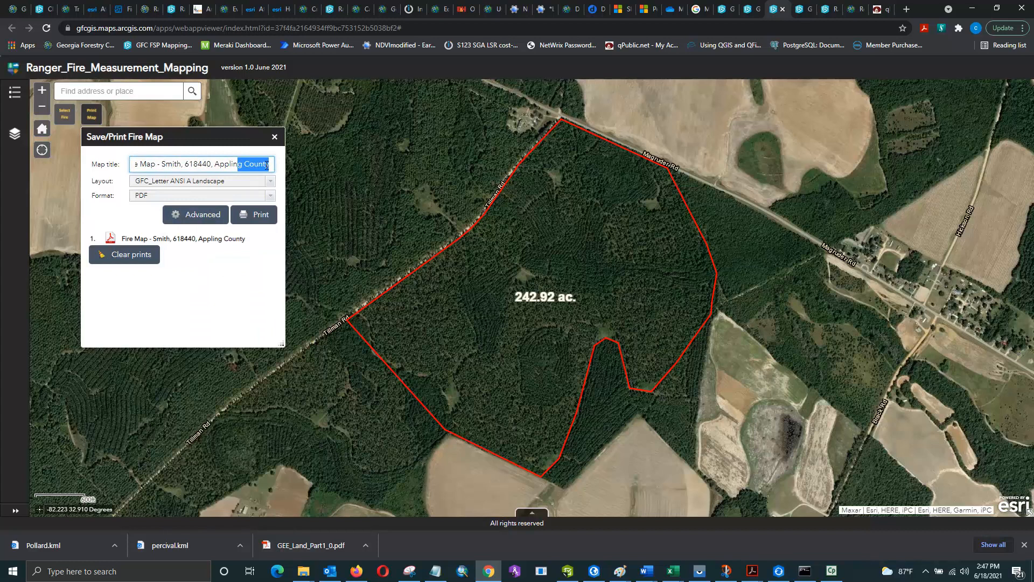
left_click(269, 166)
type(",")
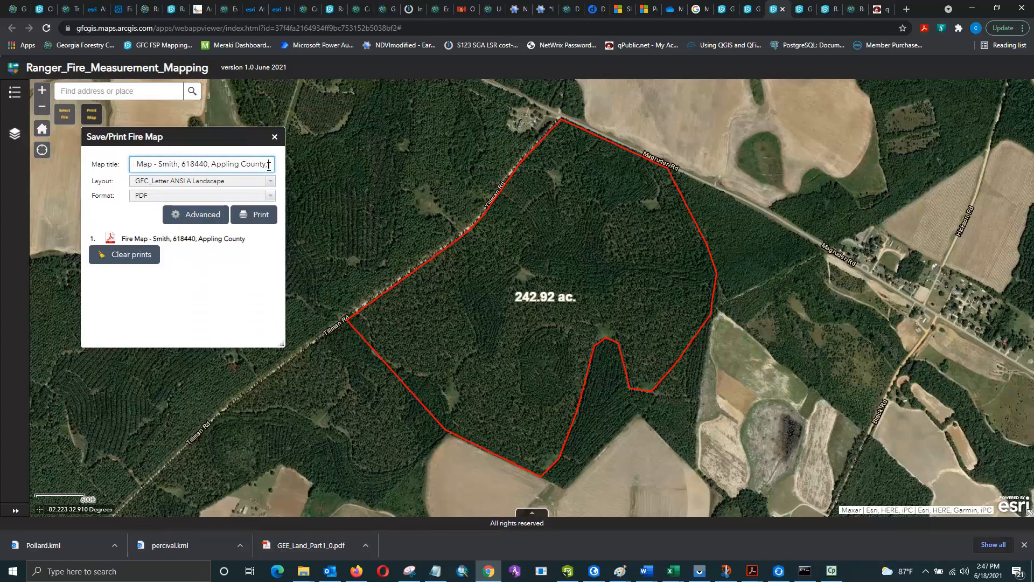
type(" 242.")
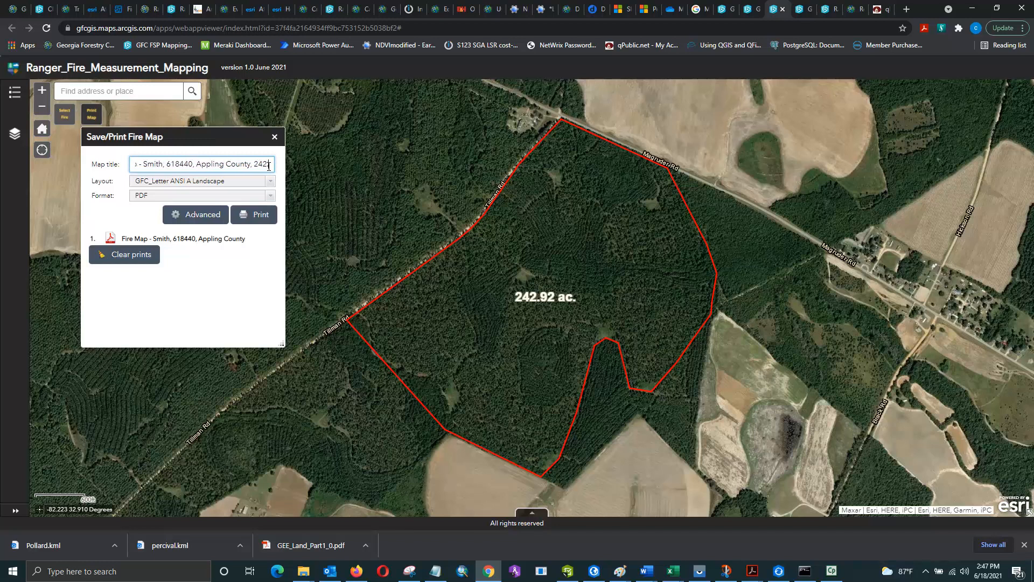
type("9 ac.")
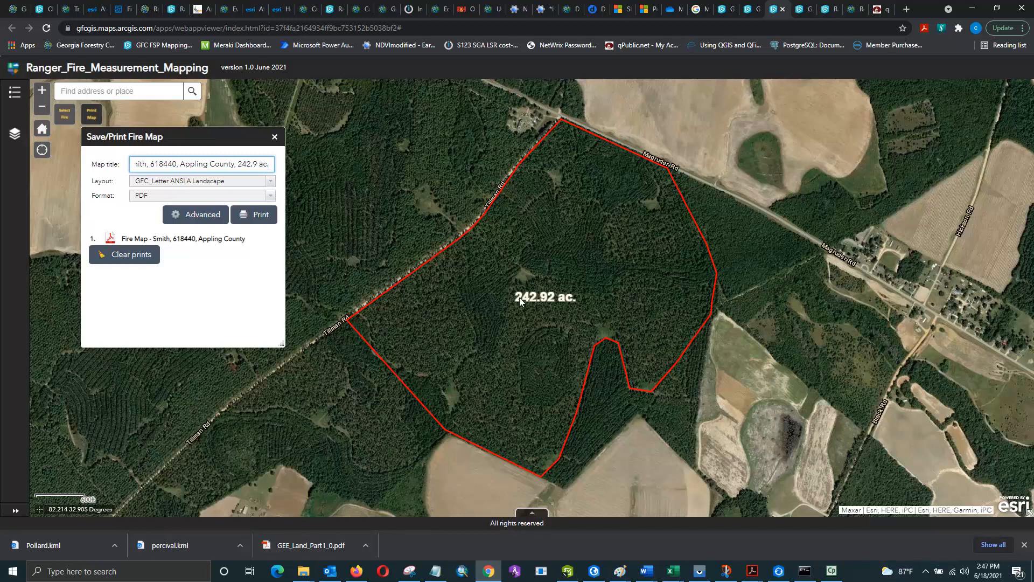
key("BackSpace")
key("BackSpace")
key("BackSpace")
Step: Print the map with the acreage in its title and open the new PDF, dismissing the Adobe Acrobat pop-up
left_click(256, 215)
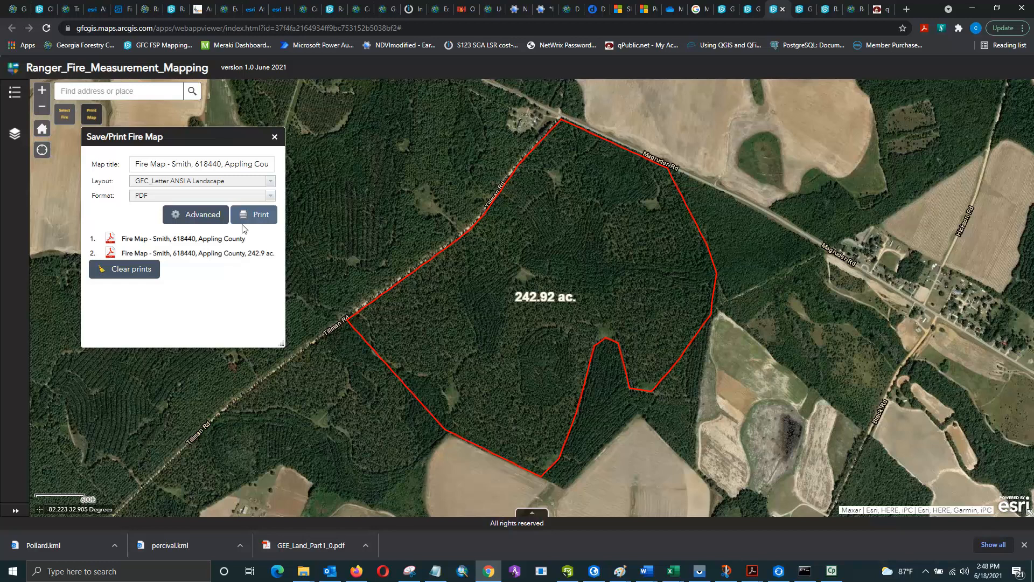
left_click(230, 253)
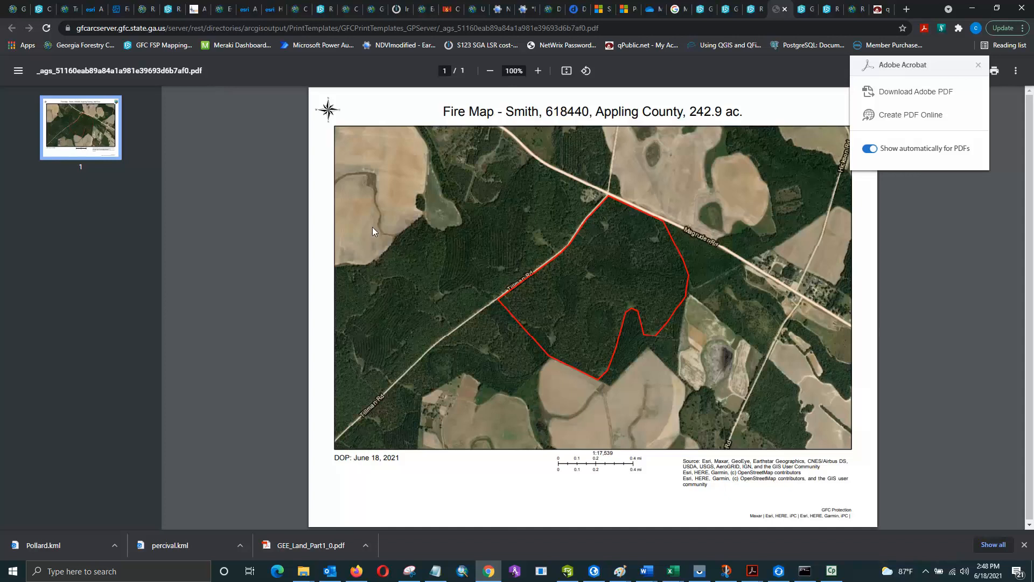
left_click(978, 65)
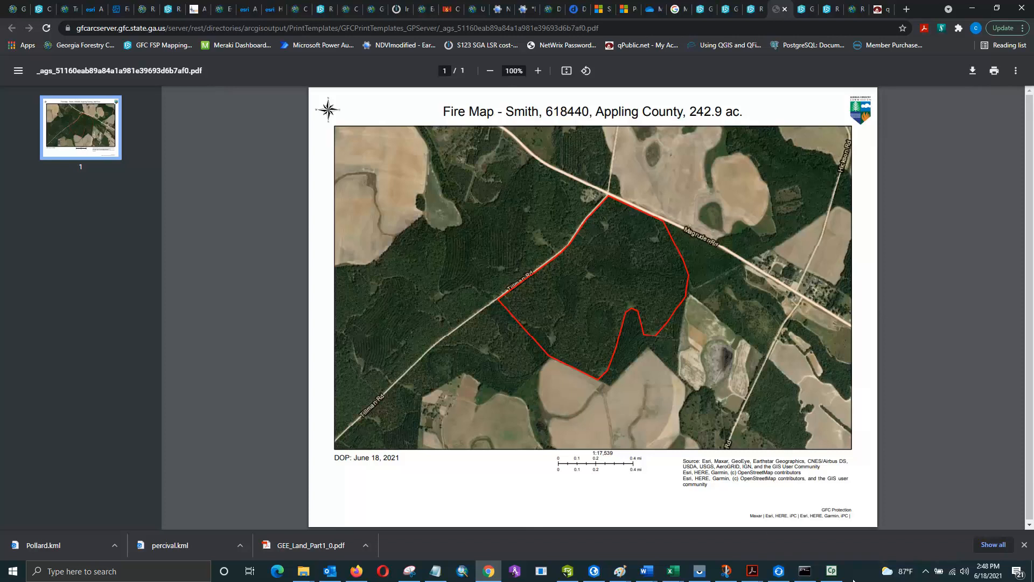
left_click(834, 575)
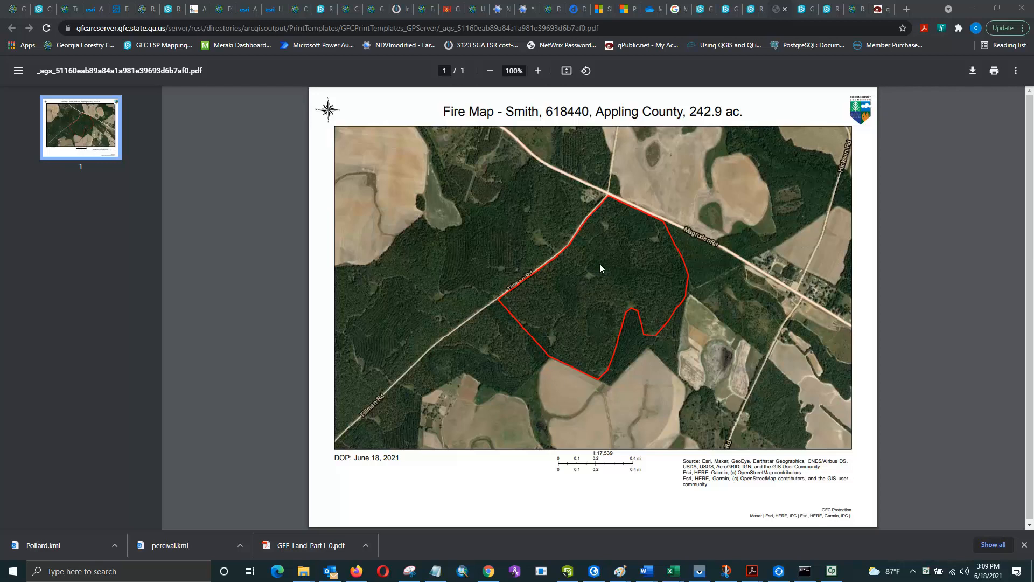
Step: Save the fire map PDF as Pollard Tract in the Documents > Training folder
right_click(582, 258)
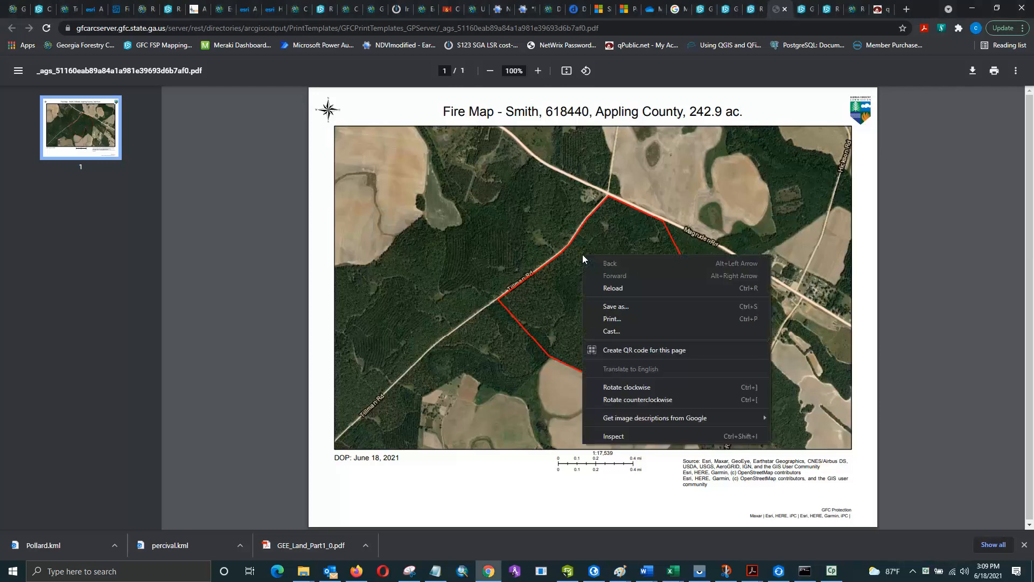
left_click(612, 310)
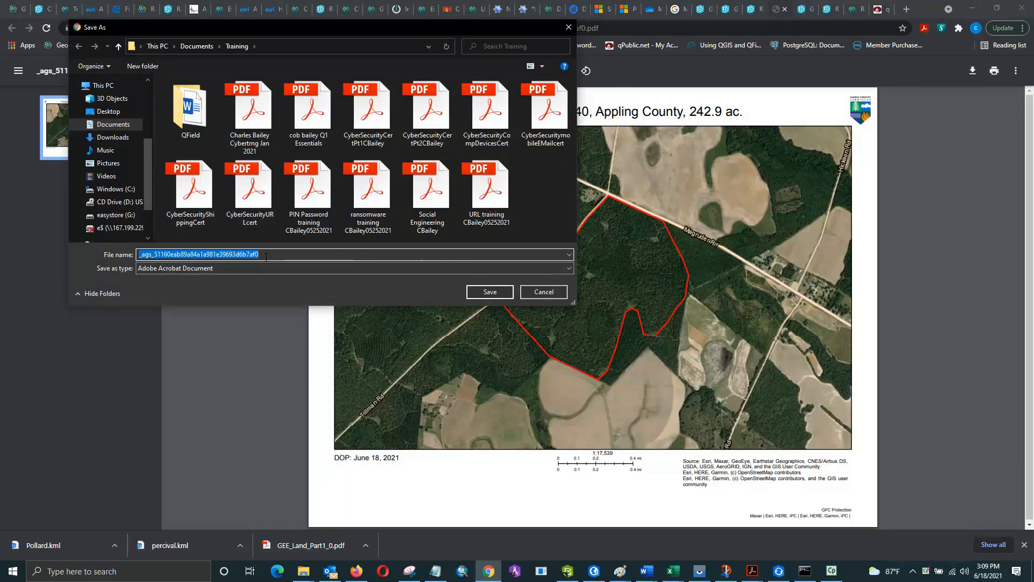
type("Pollar")
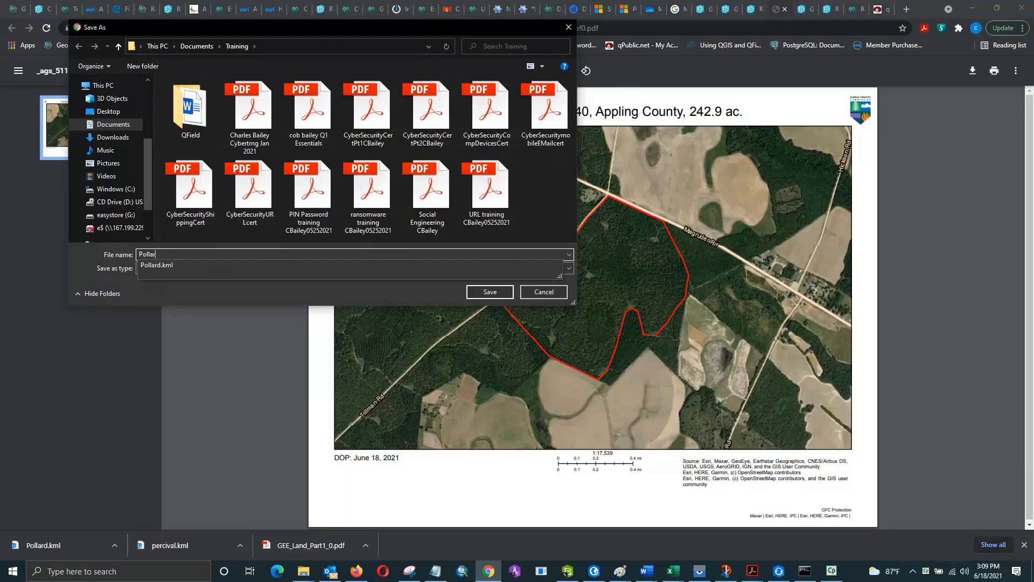
type("d Tract")
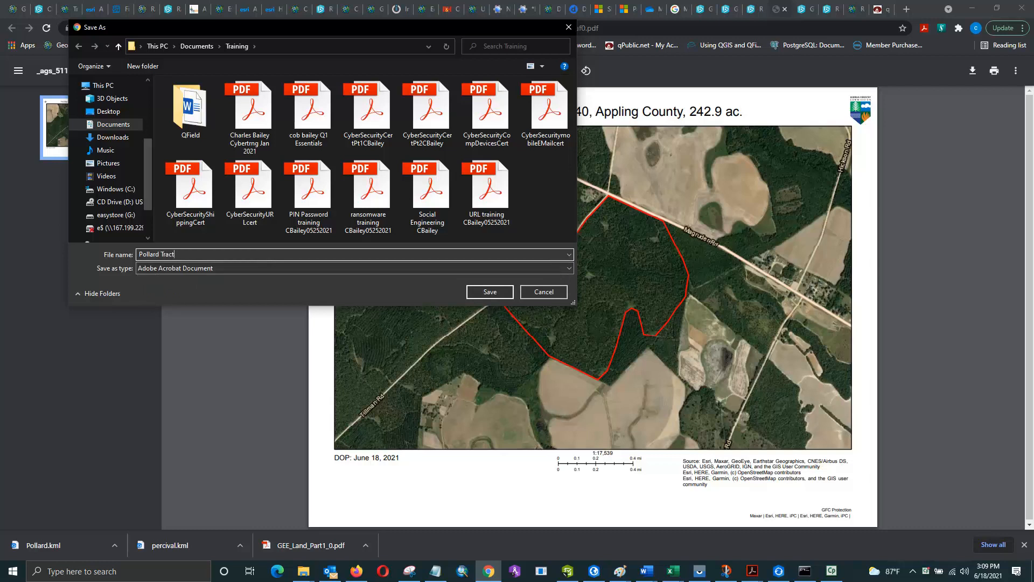
left_click(490, 292)
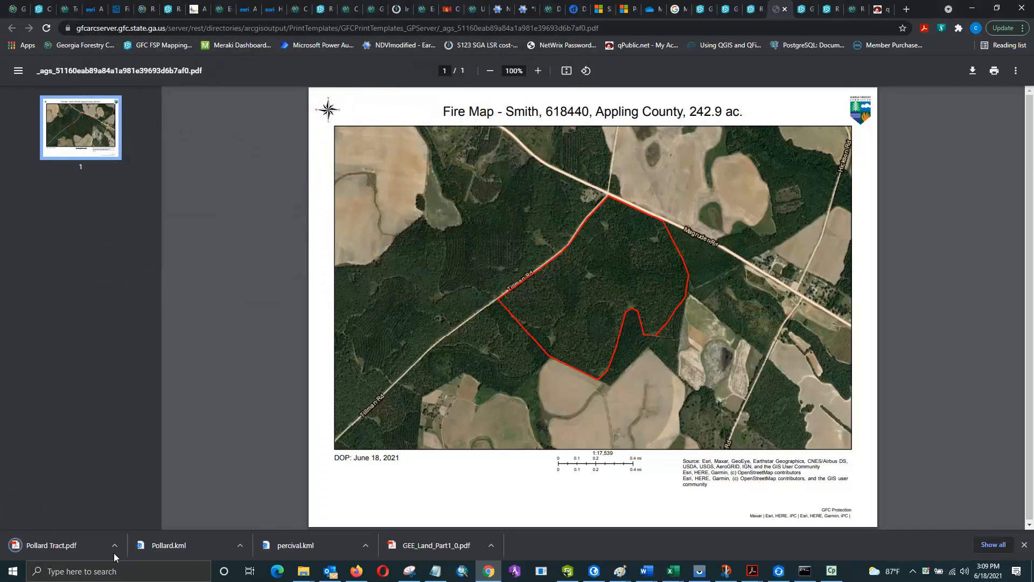
Step: Open the downloaded Pollard Tract.pdf in the browser to check it, and close both PDF views
left_click(114, 545)
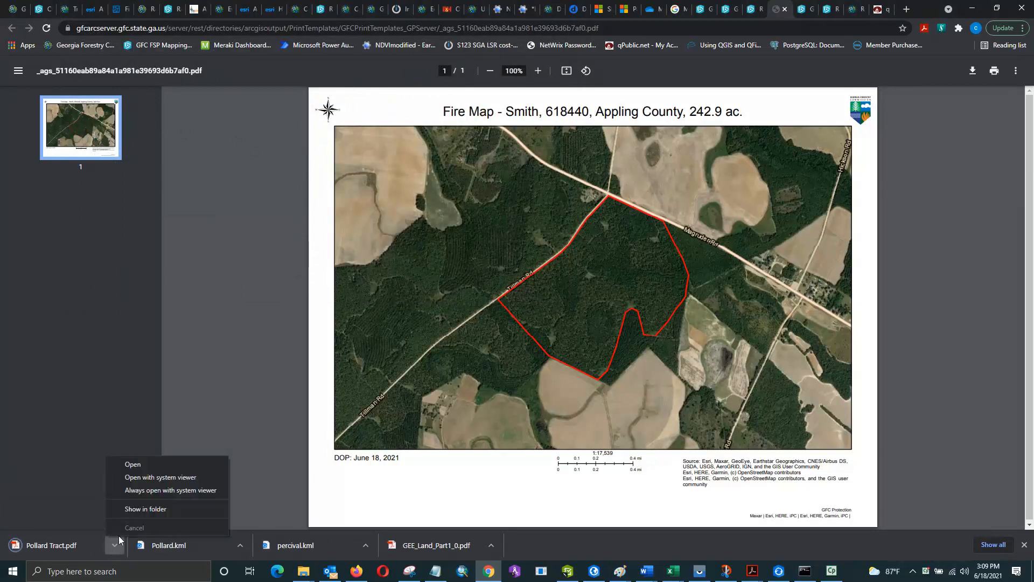
left_click(141, 467)
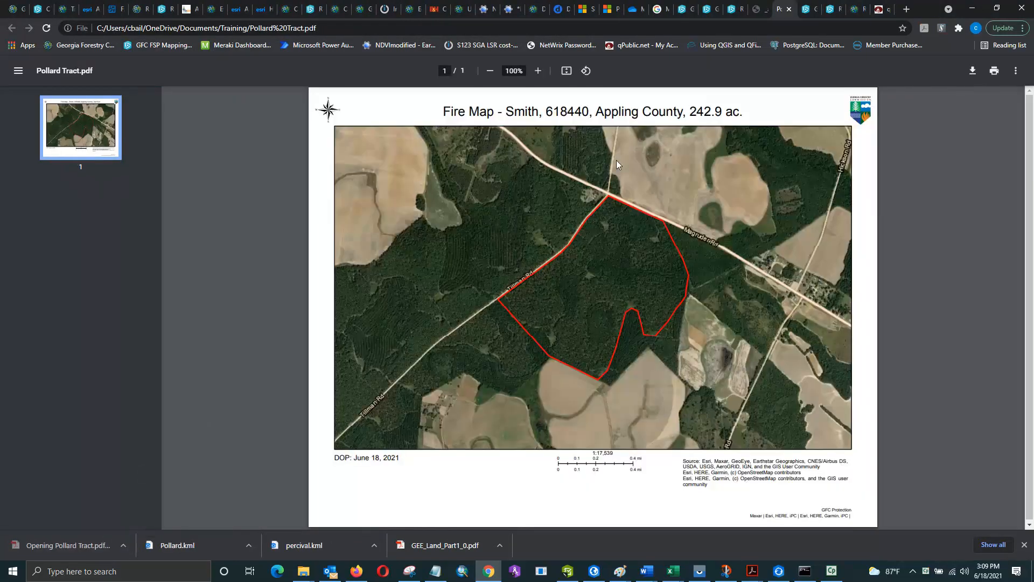
left_click(789, 9)
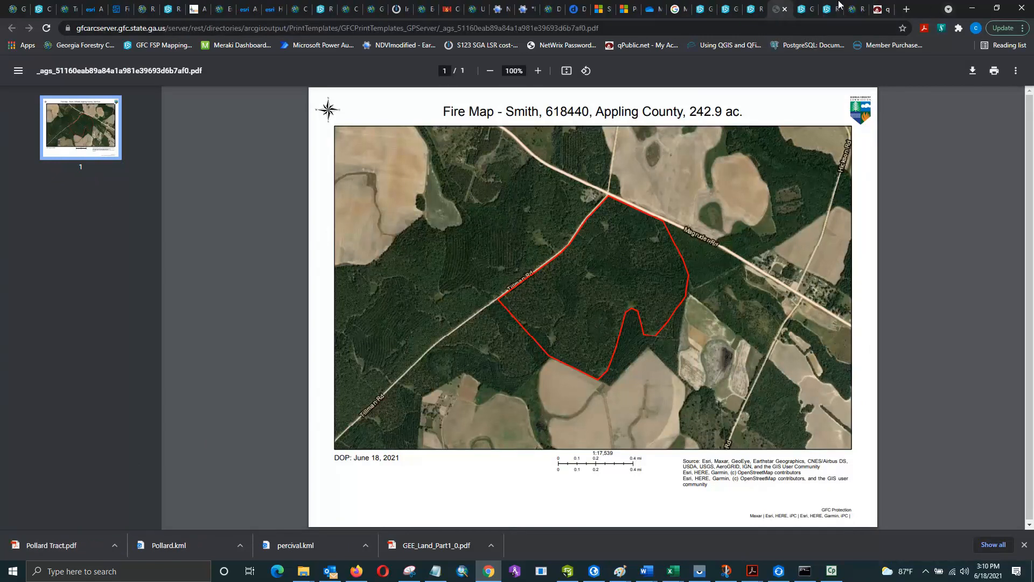
left_click(785, 9)
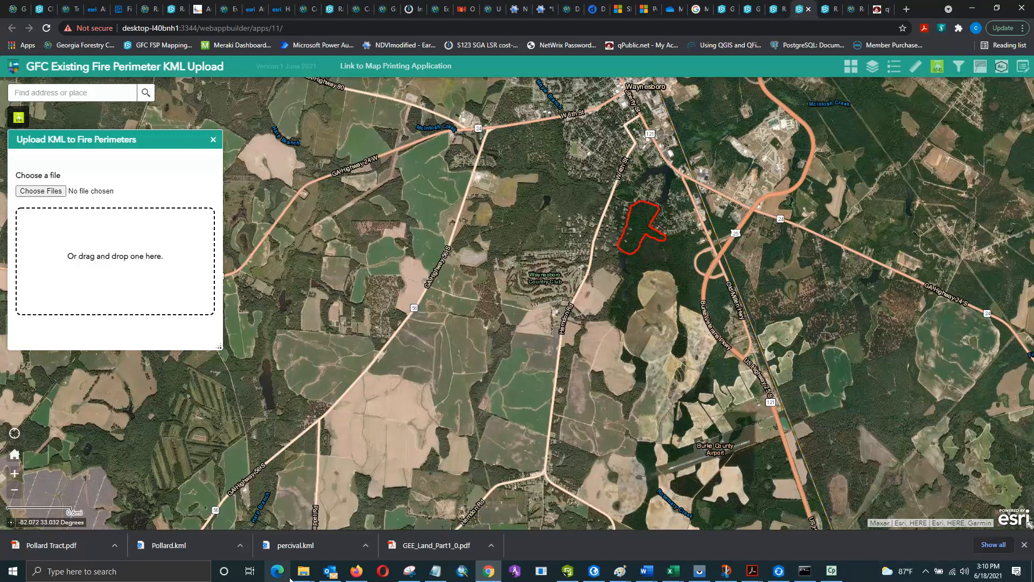
Step: Switch to File Explorer and open the Training folder inside Documents
left_click(313, 579)
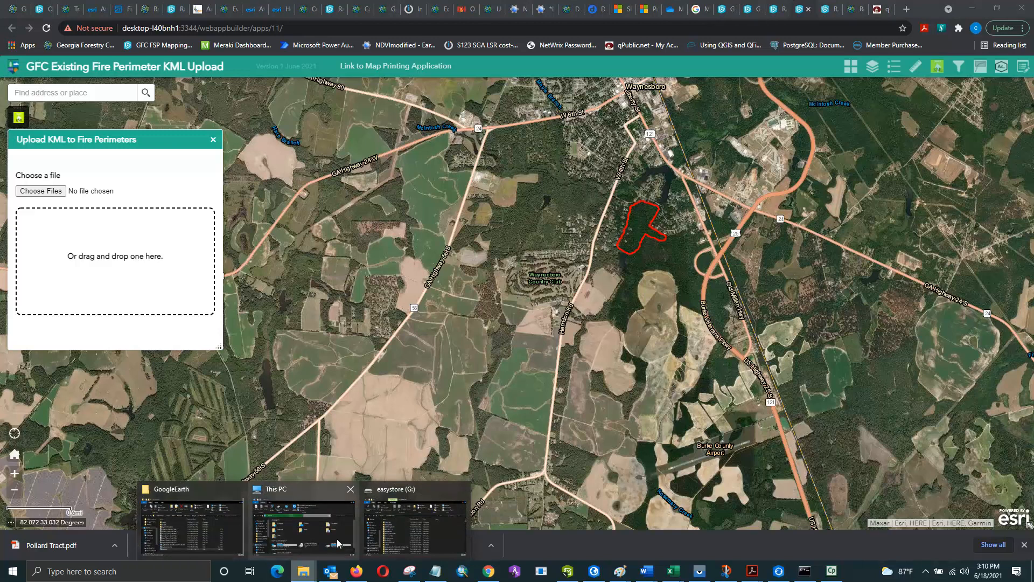
left_click(280, 533)
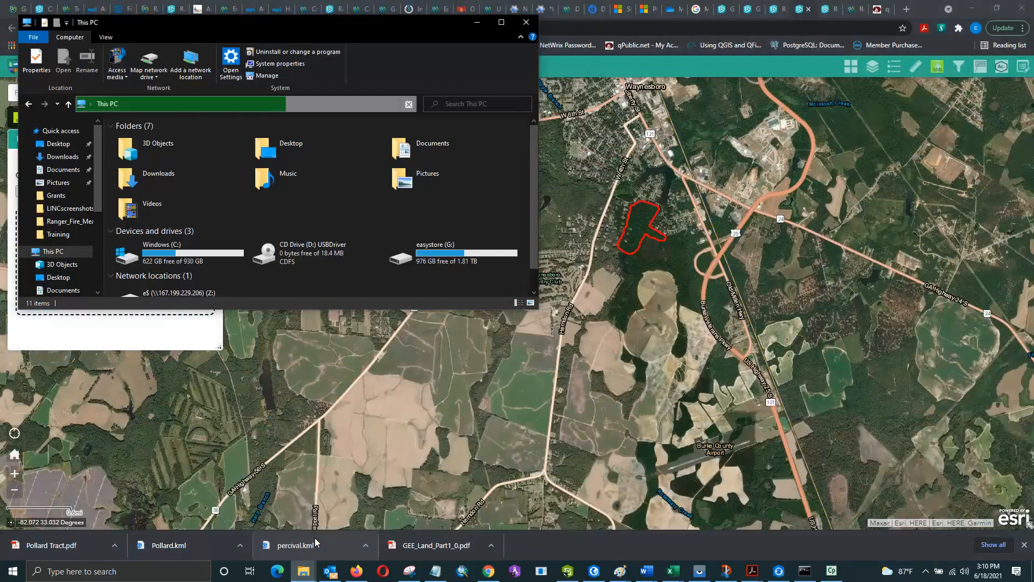
left_click(63, 169)
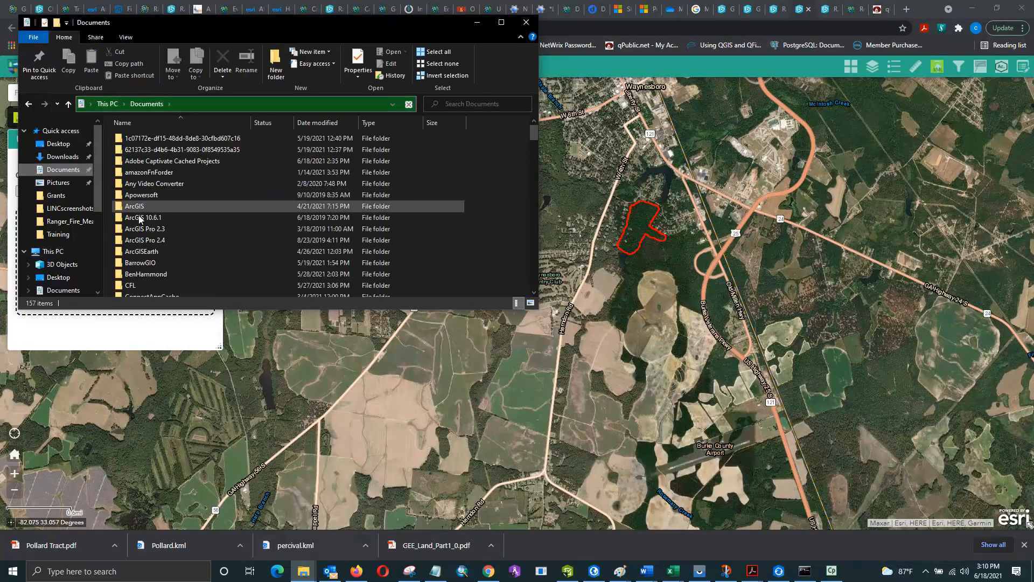
scroll(152, 198, "down", 11)
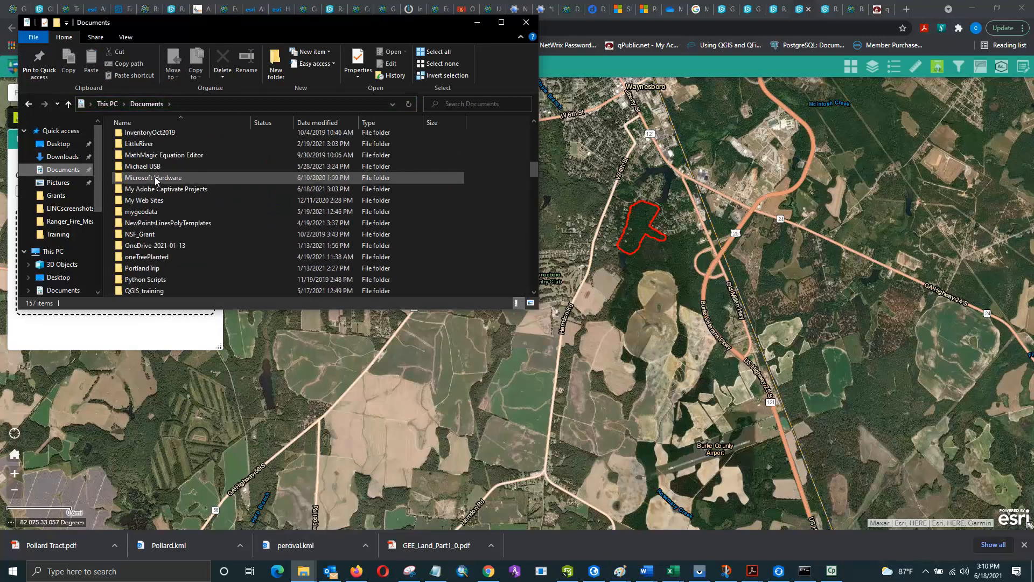
scroll(165, 245, "down", 4)
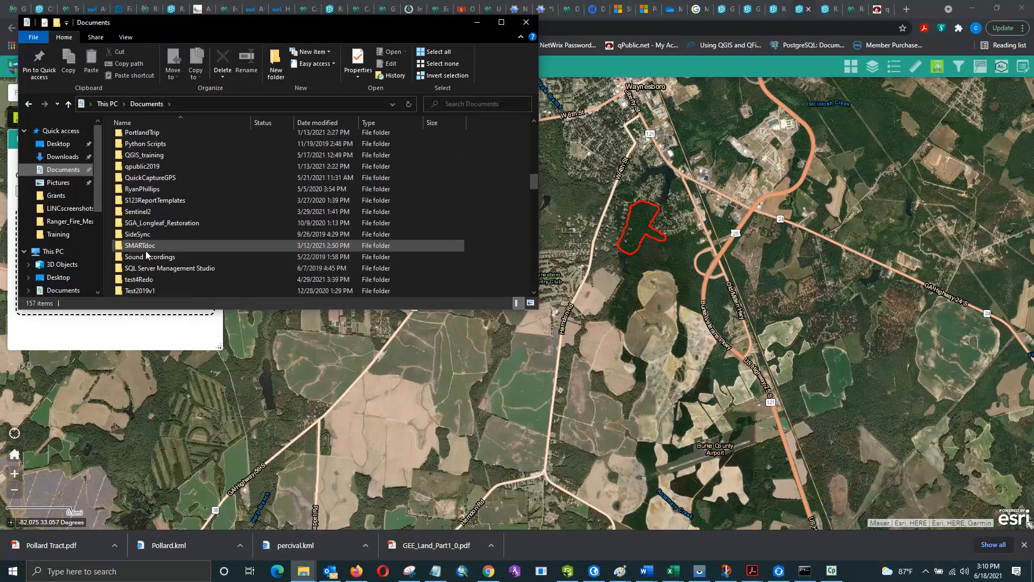
scroll(150, 280, "down", 2)
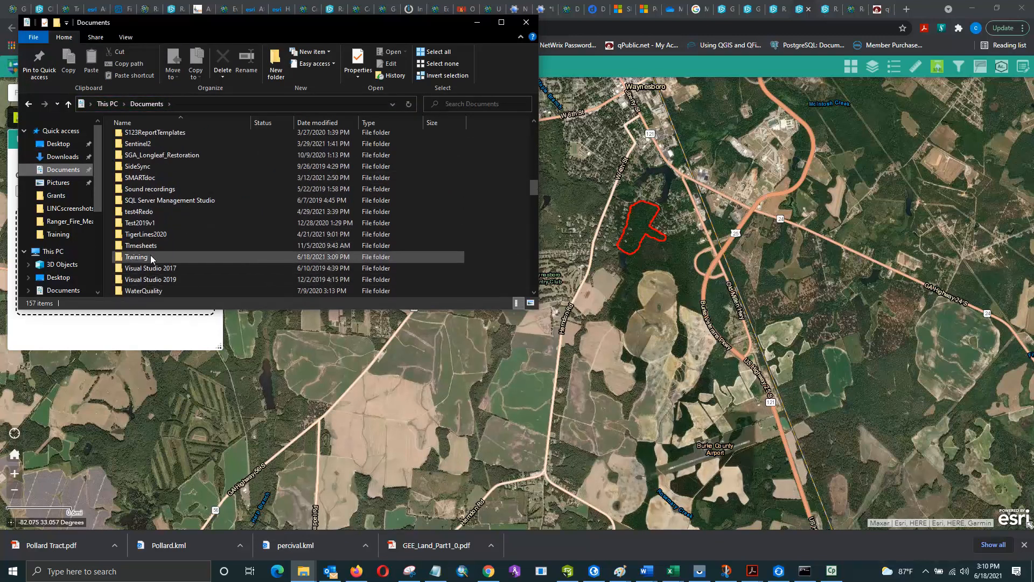
double_click(152, 259)
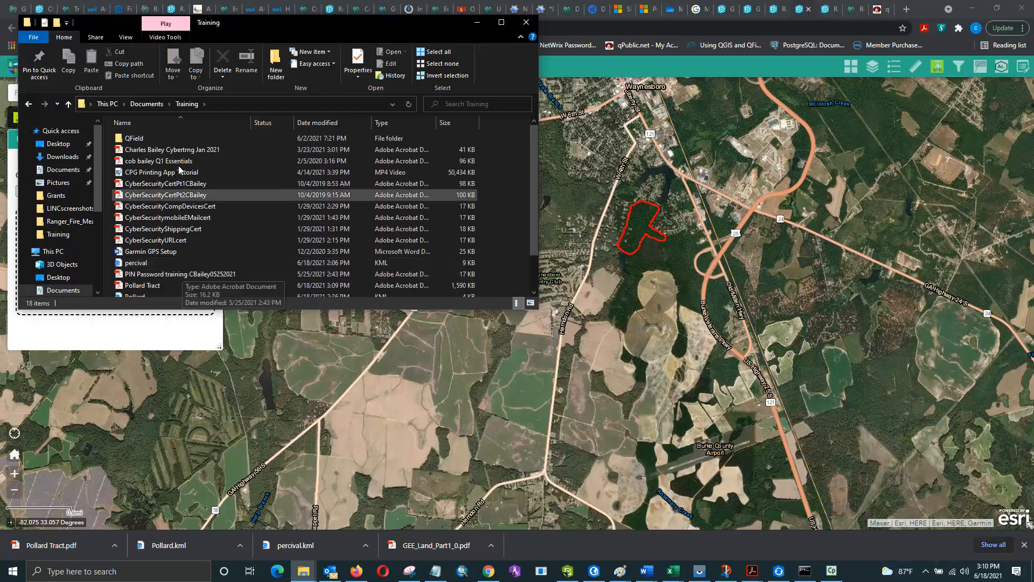
Step: Open the Pollard Tract PDF with Adobe Acrobat DC and dismiss the assistive-technology reading dialog
scroll(179, 263, "down", 2)
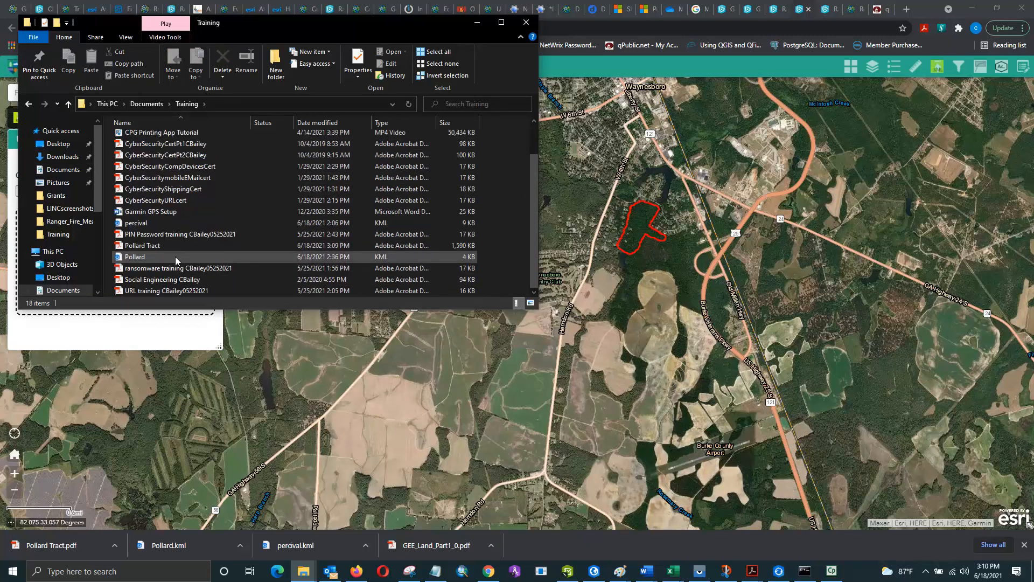
left_click(153, 247)
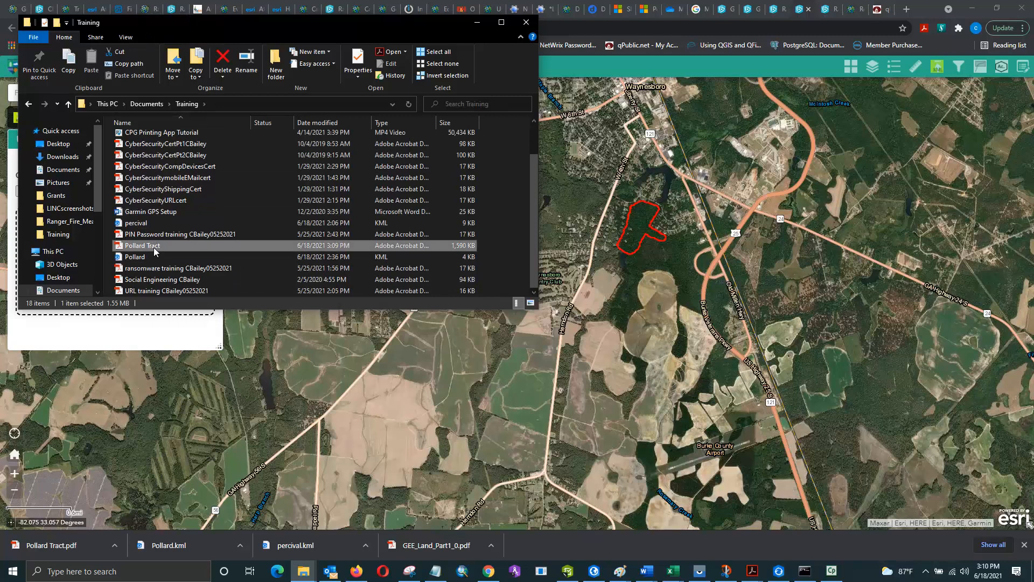
right_click(155, 247)
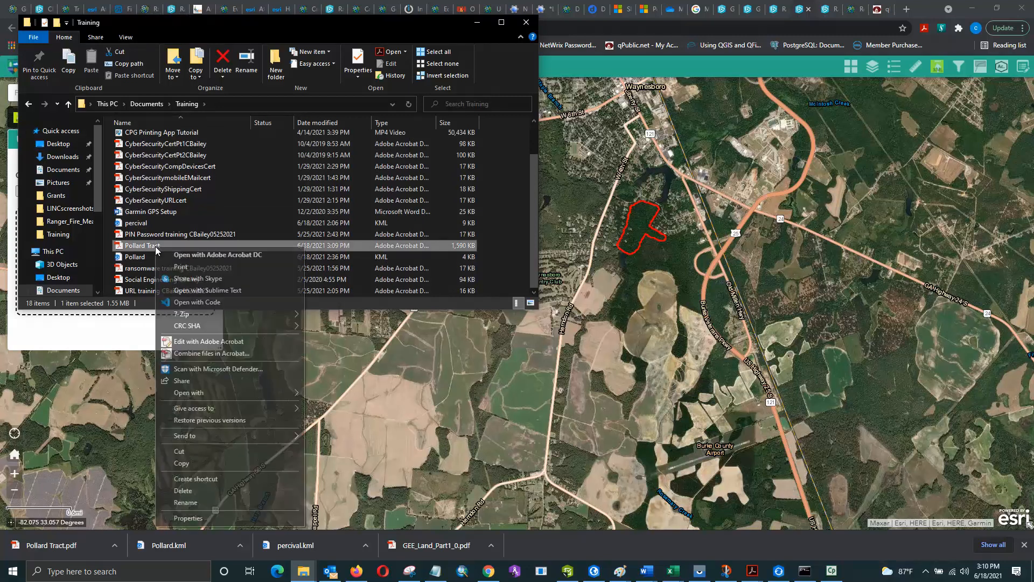
left_click(196, 256)
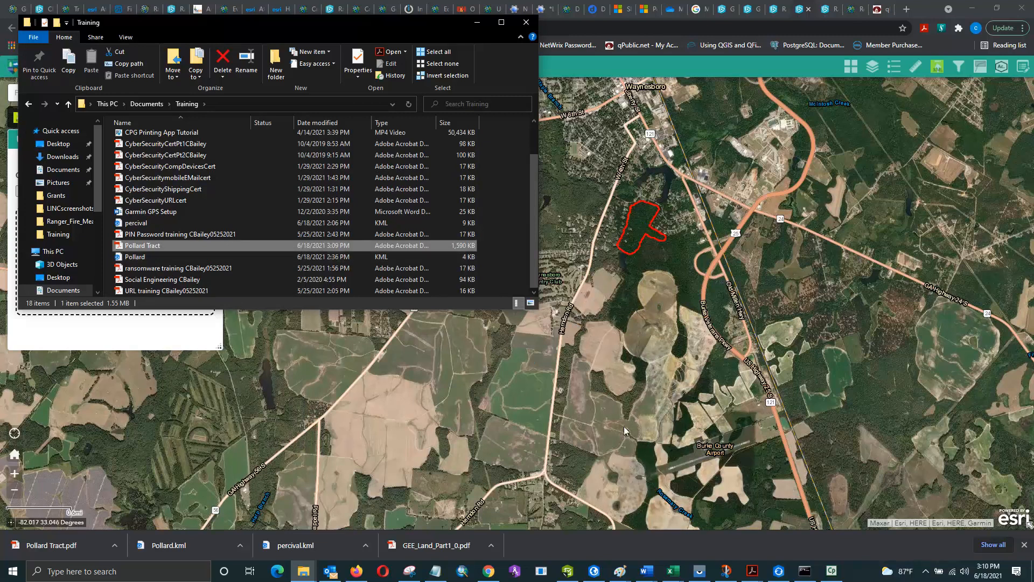
left_click(753, 571)
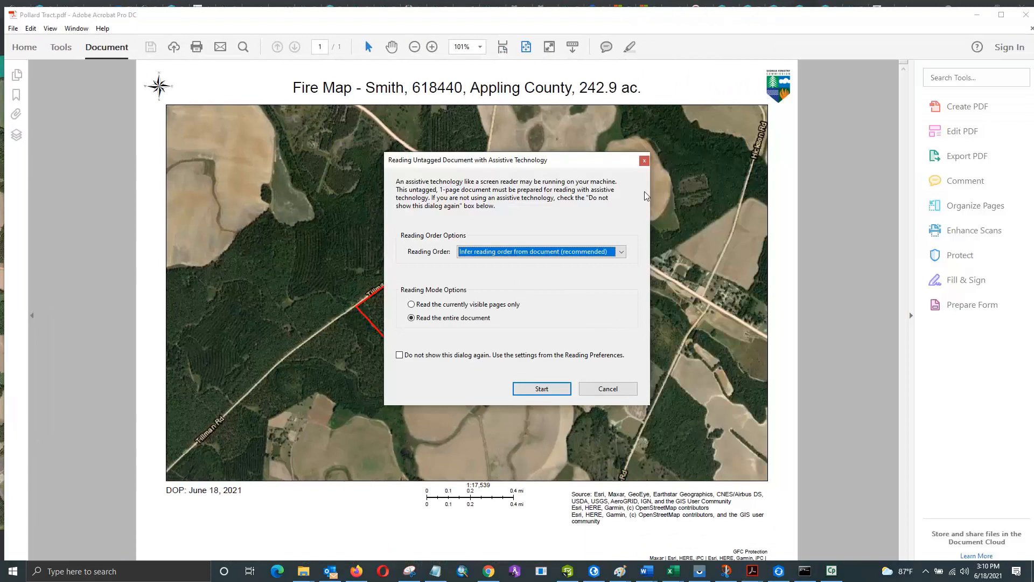
left_click(644, 161)
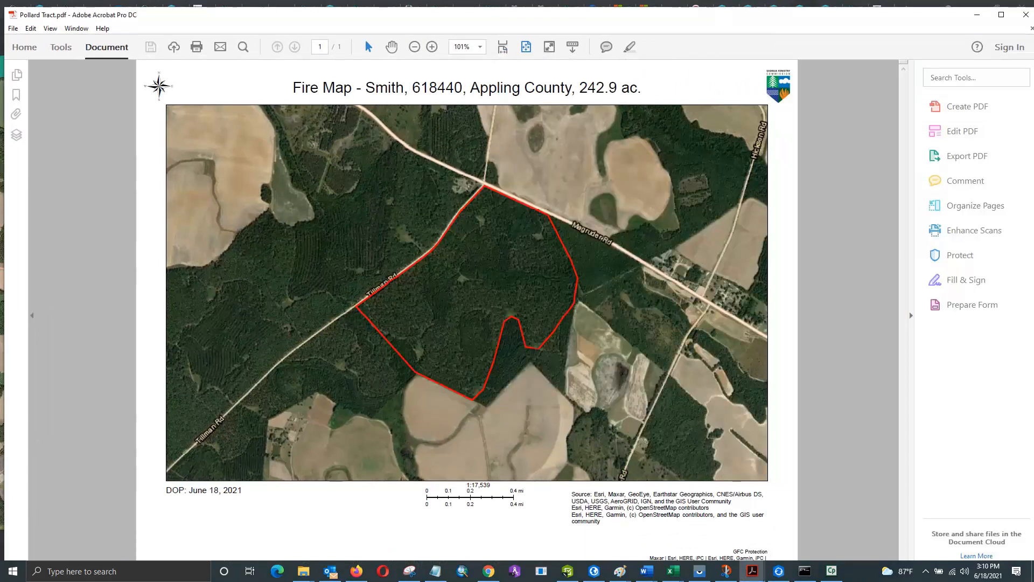